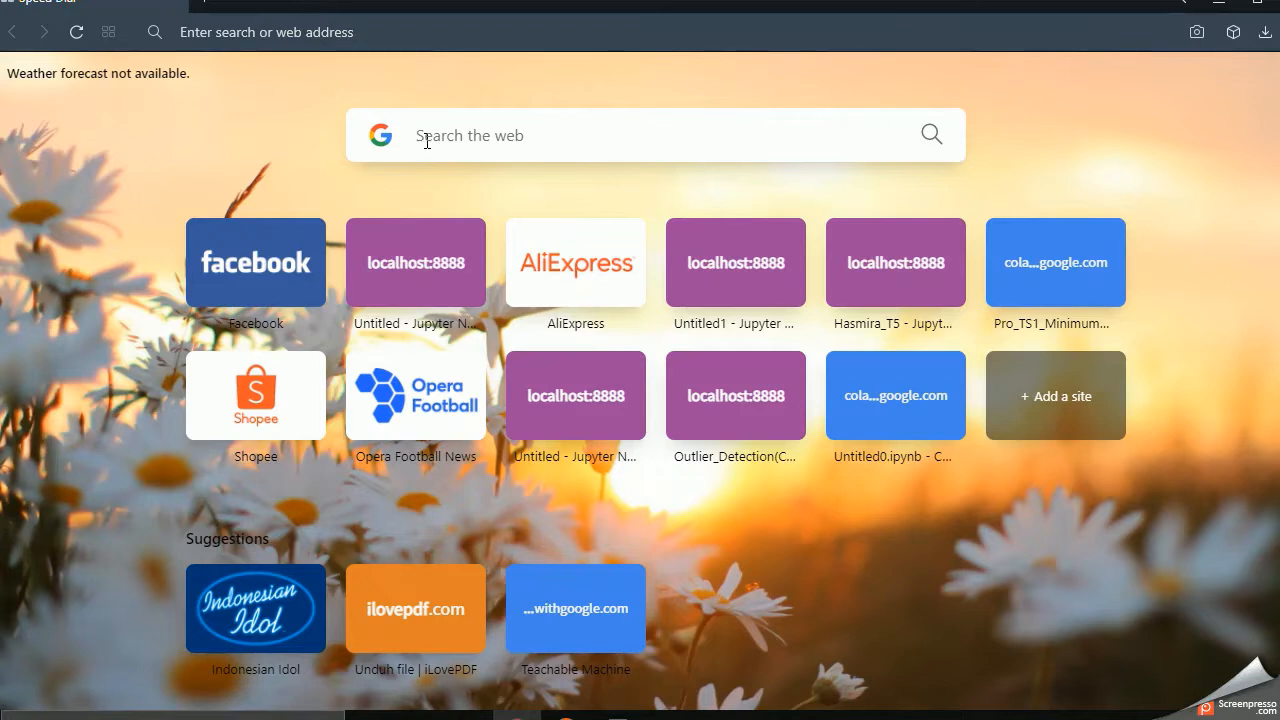
# Search the web for "teachable machine" and go through the Teachable Machine site to its new project page
pyautogui.click(426, 141)
pyautogui.write('teachabl')
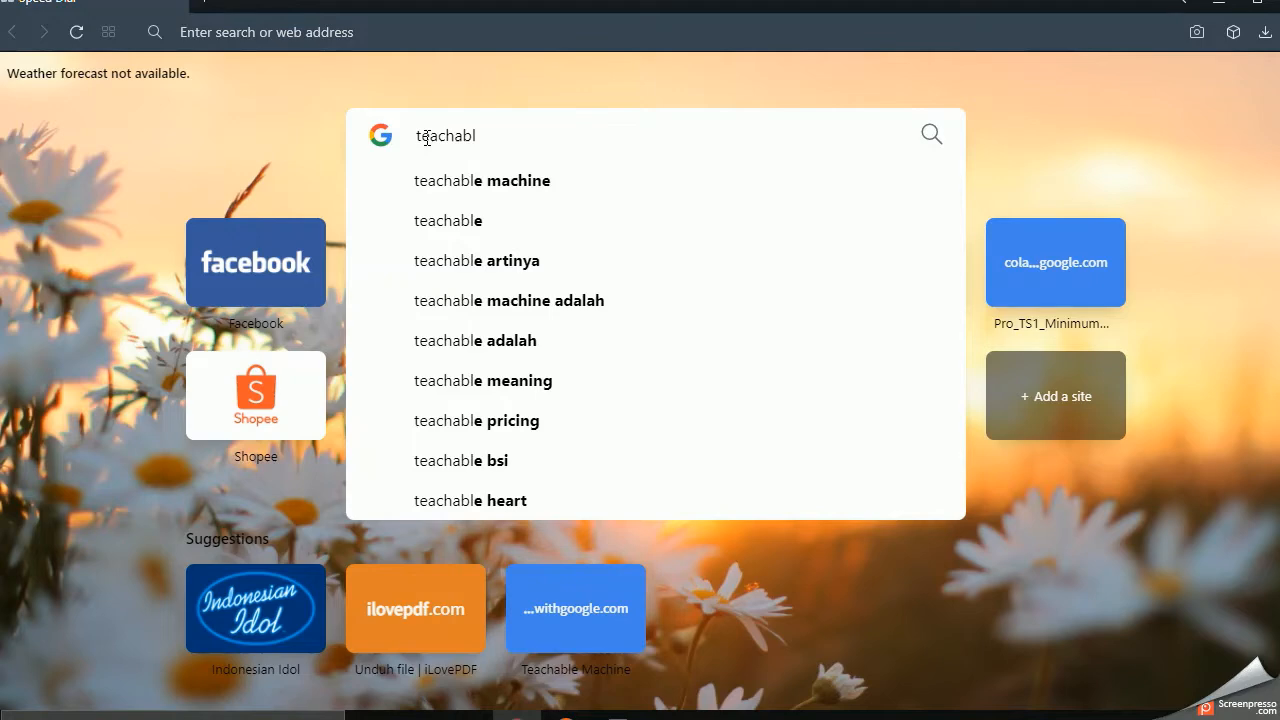
pyautogui.click(546, 183)
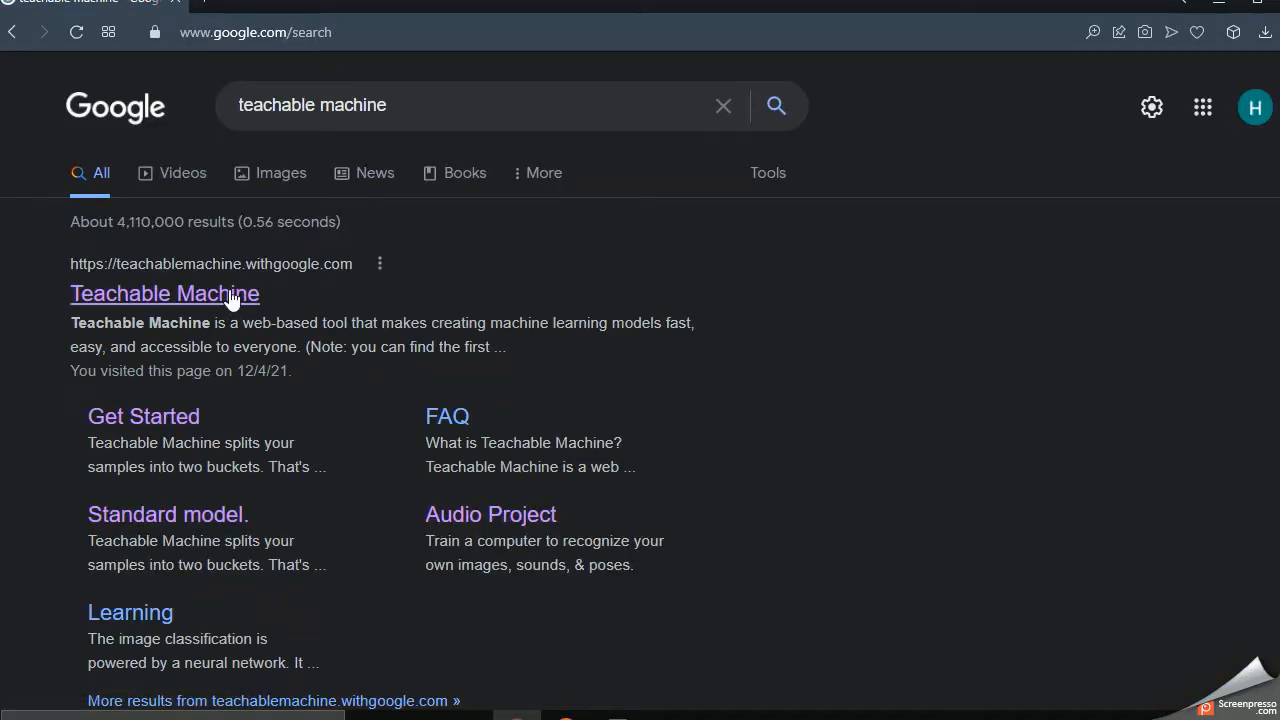
pyautogui.click(229, 294)
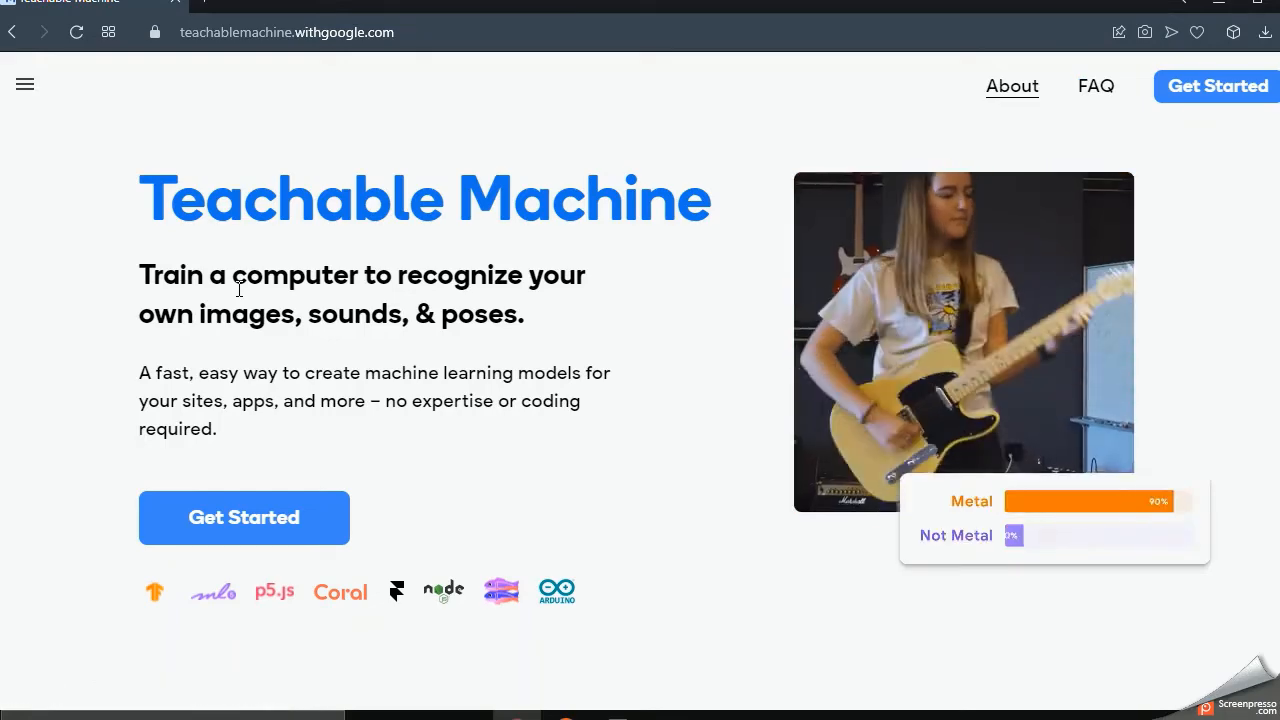
pyautogui.click(274, 540)
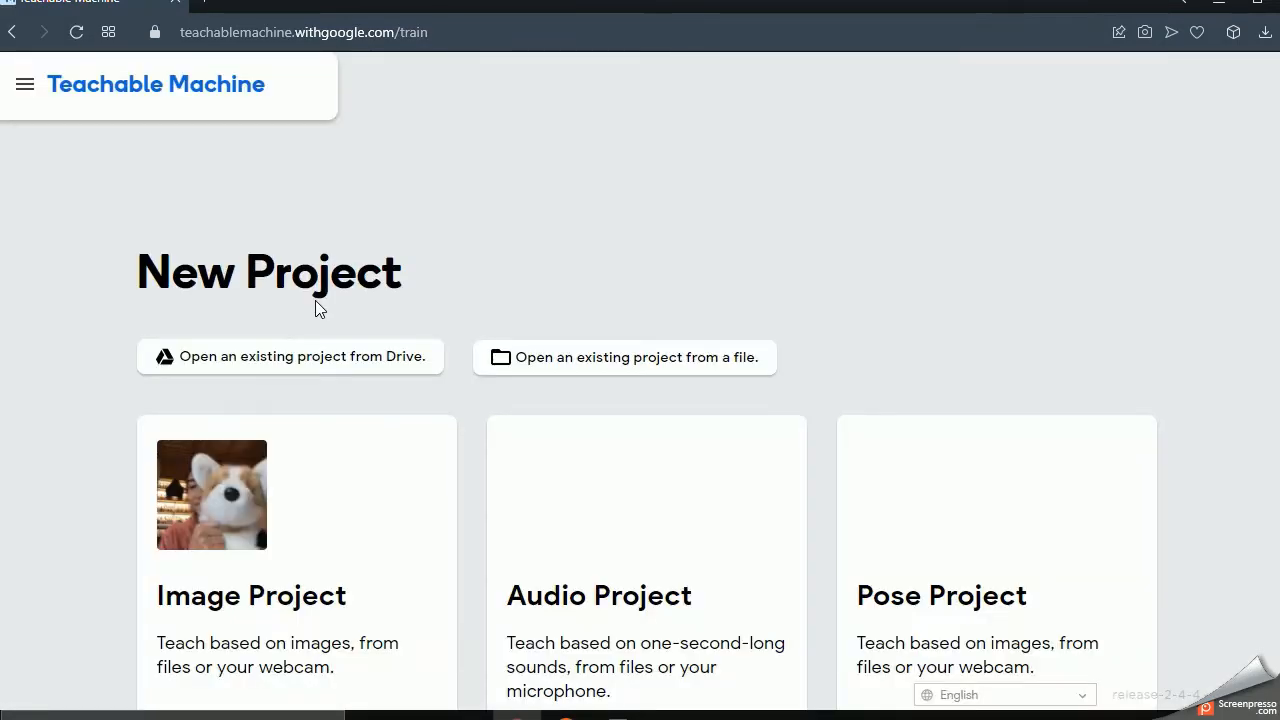
# Switch to File Explorer and open the Dataset_bunga folder to view its flower class subfolders
pyautogui.scroll(-1, 333, 407)
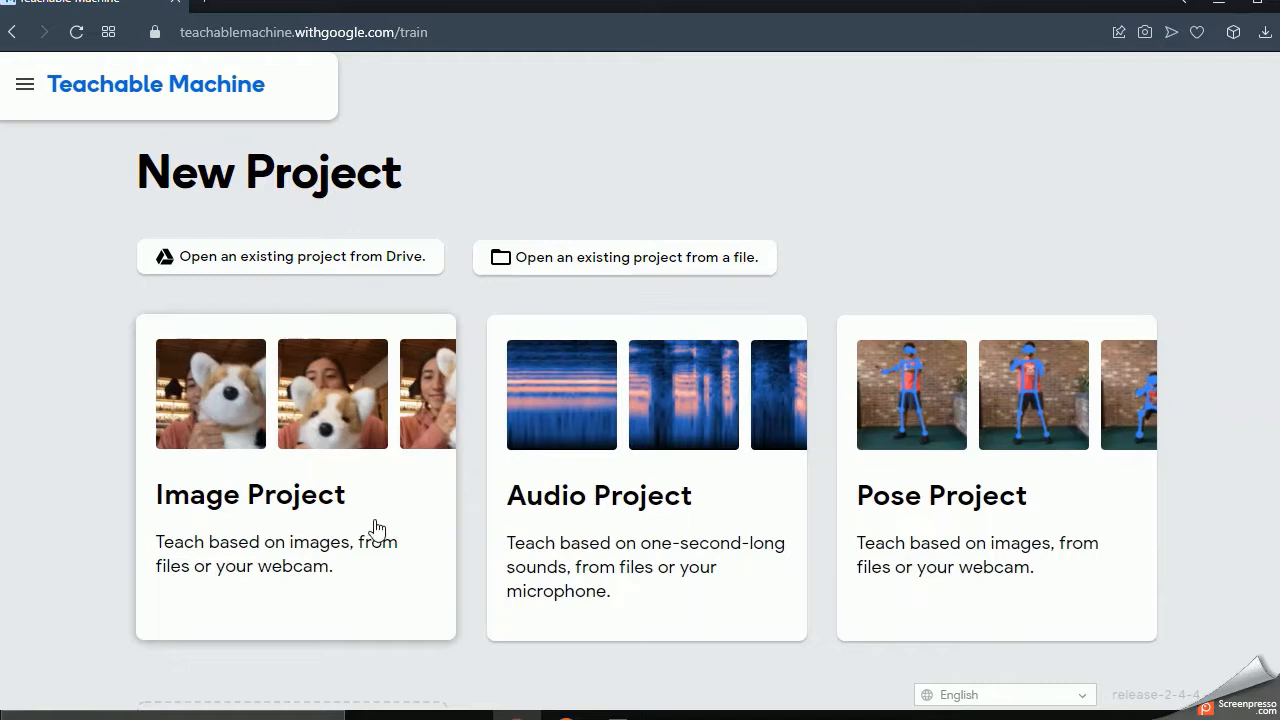
pyautogui.scroll(-1, 376, 527)
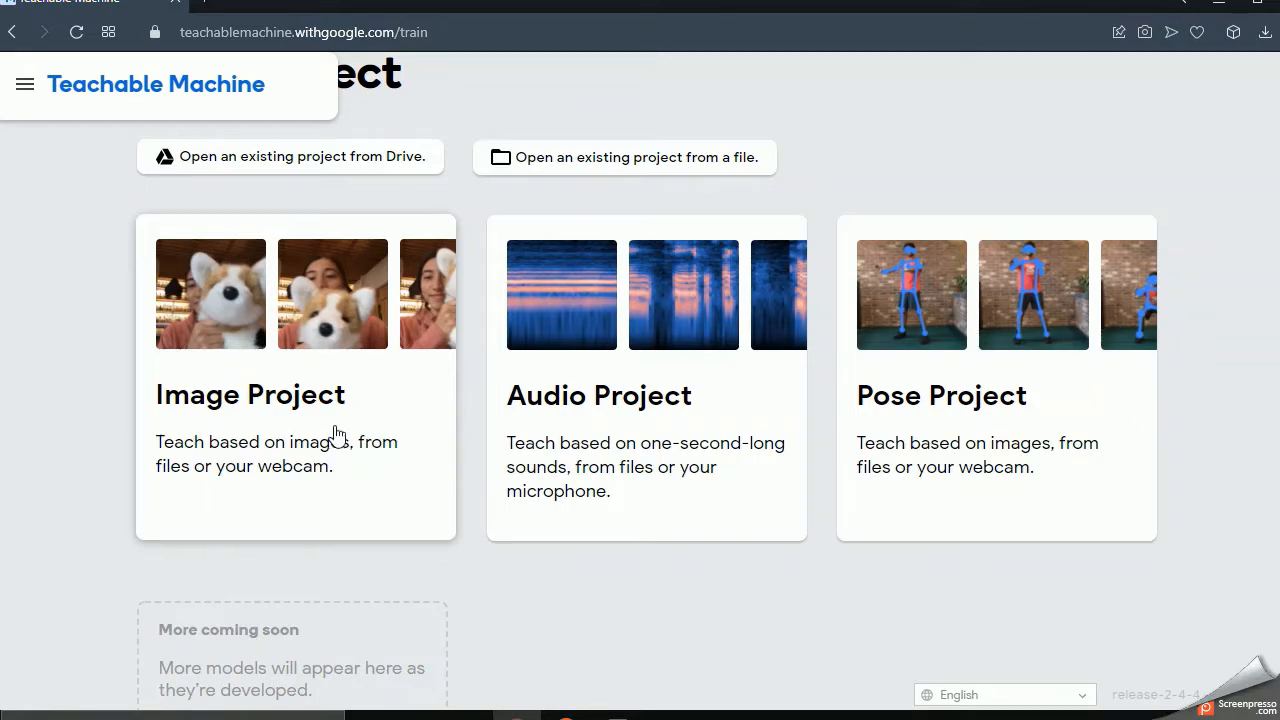
pyautogui.click(370, 618)
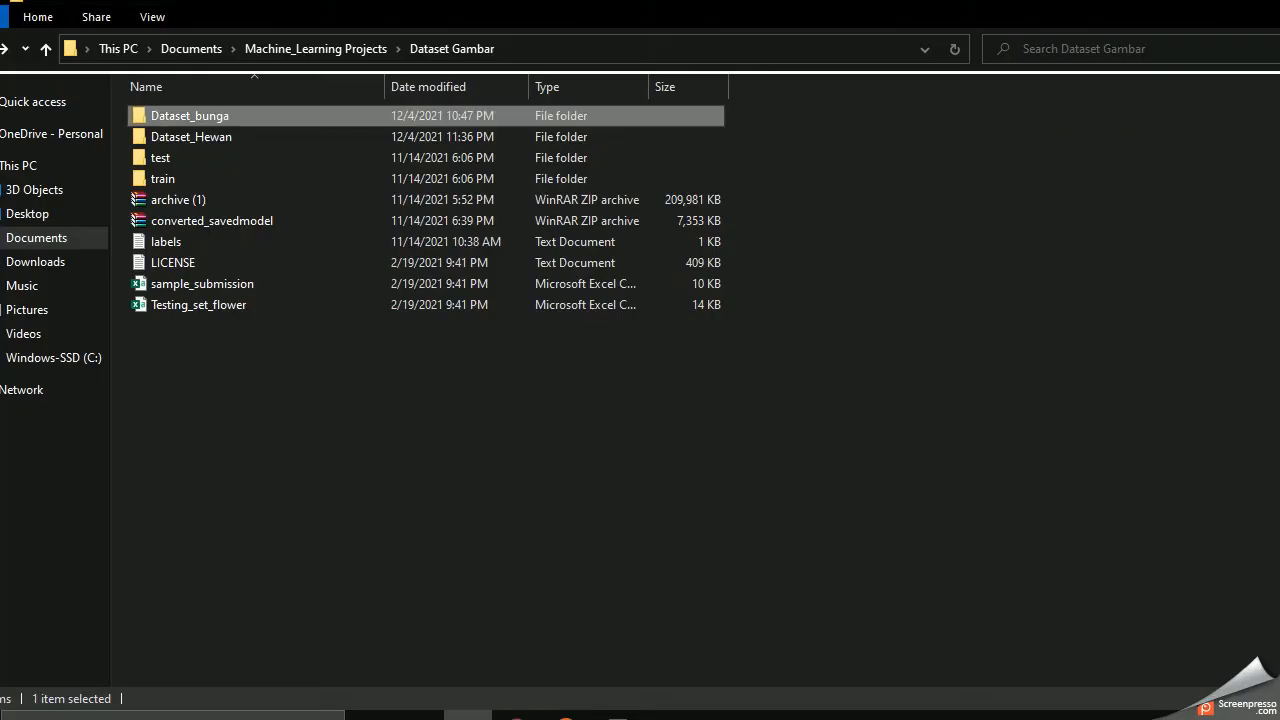
pyautogui.doubleClick(220, 117)
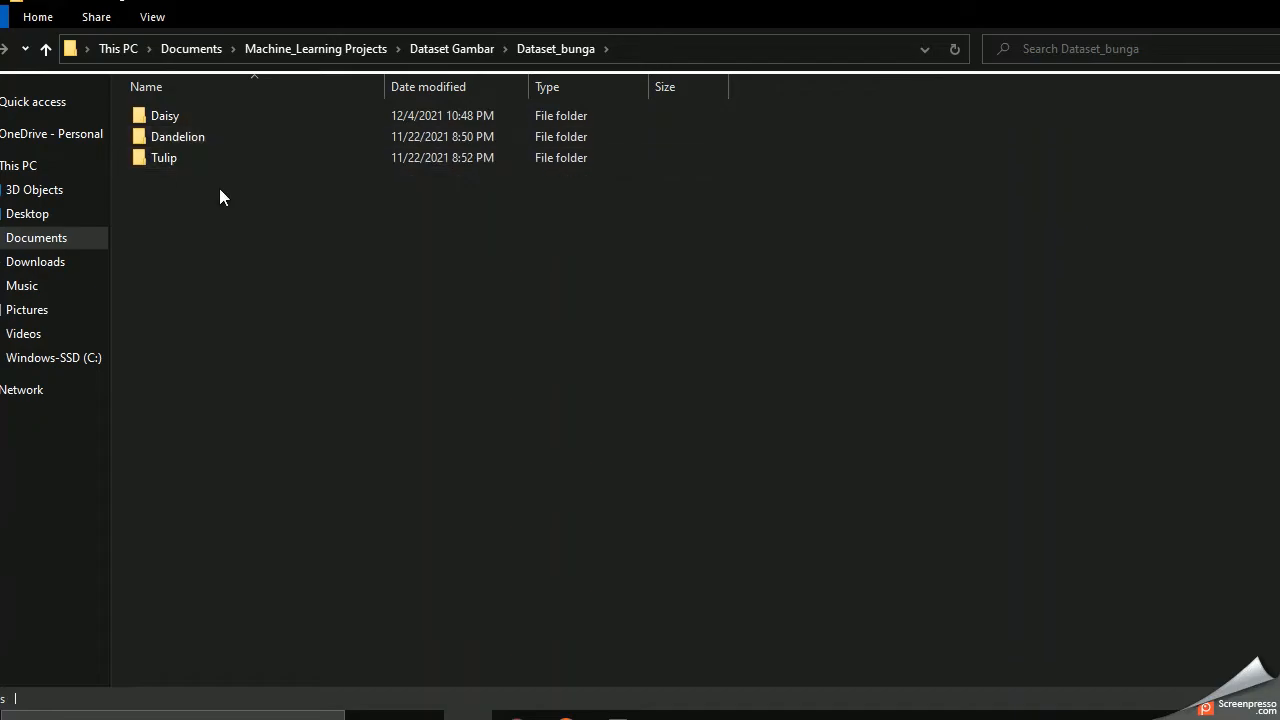
# Return to the Teachable Machine page and create a new image project with the Standard image model
pyautogui.click(520, 708)
pyautogui.click(275, 430)
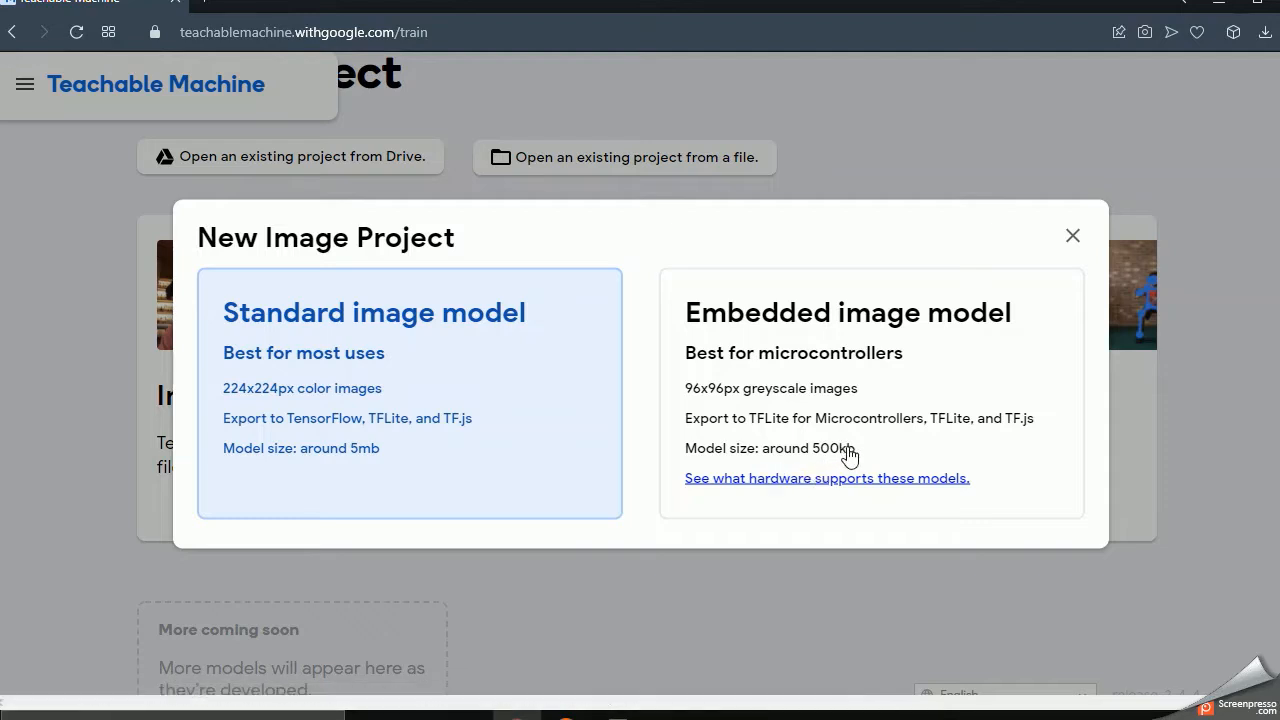
pyautogui.click(419, 386)
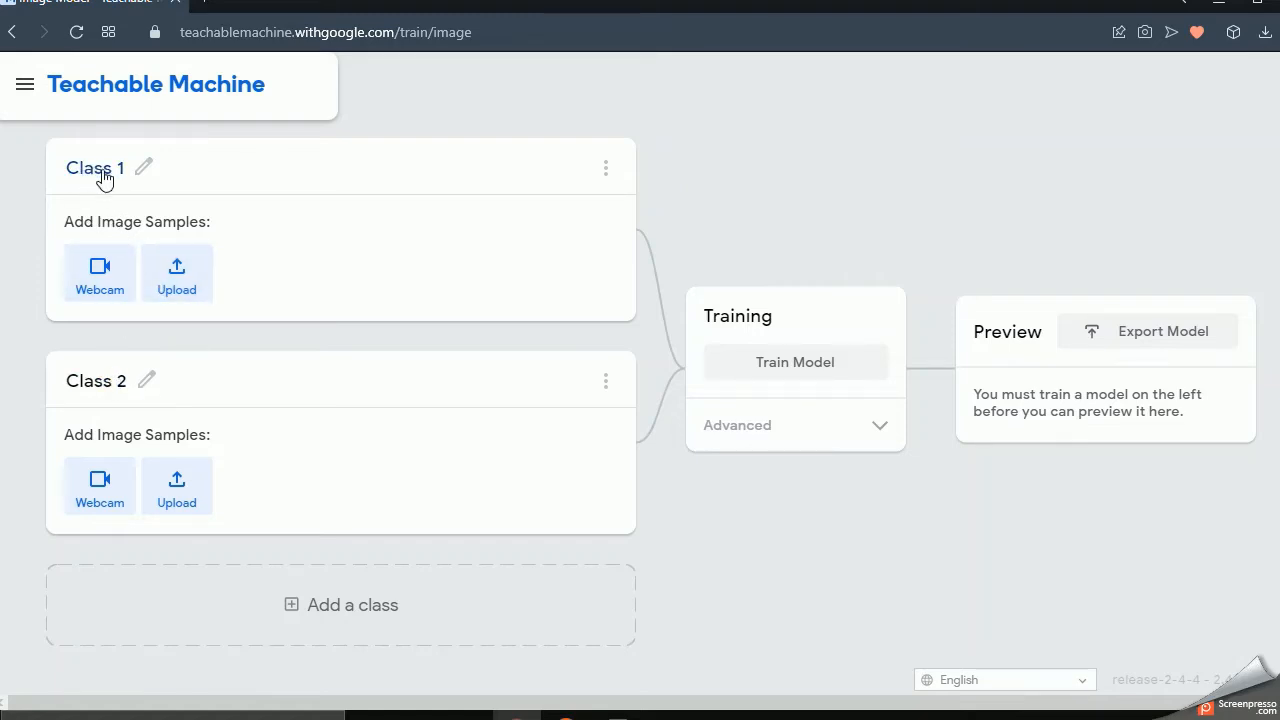
# Check the first flower folder's name in File Explorer and rename Class 1 as Daisy
pyautogui.click(468, 712)
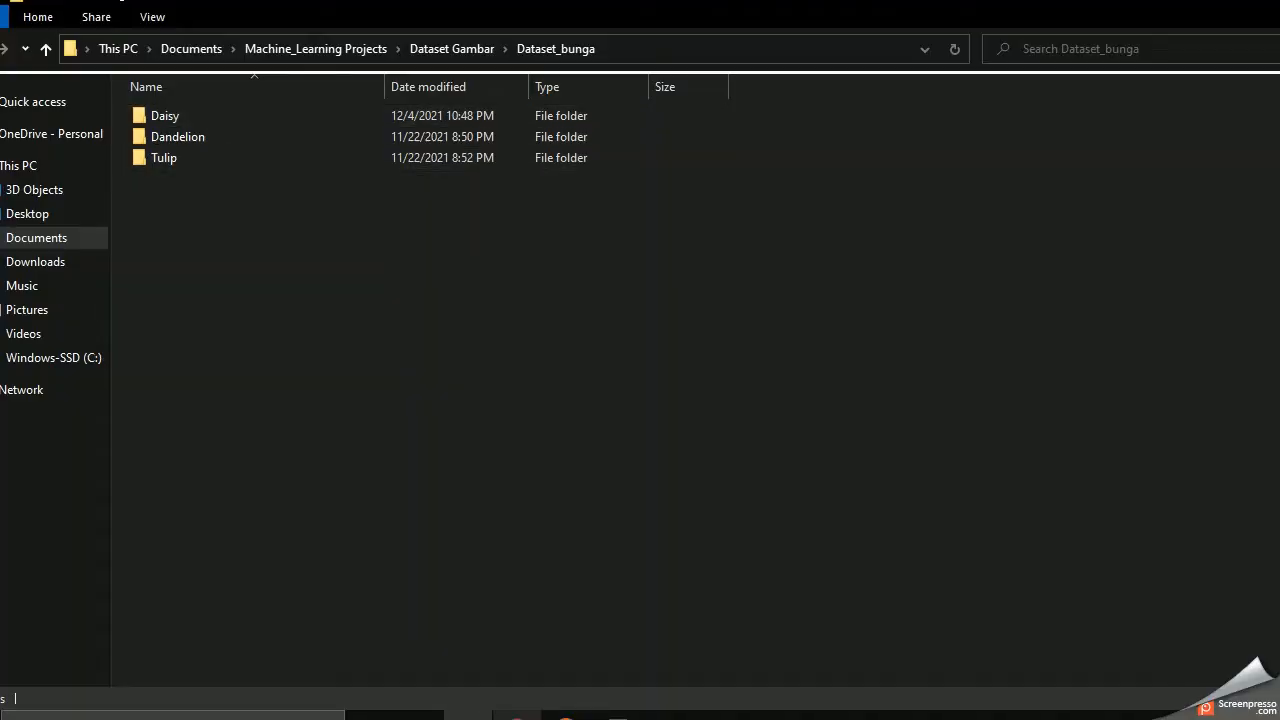
pyautogui.click(468, 712)
pyautogui.click(123, 170)
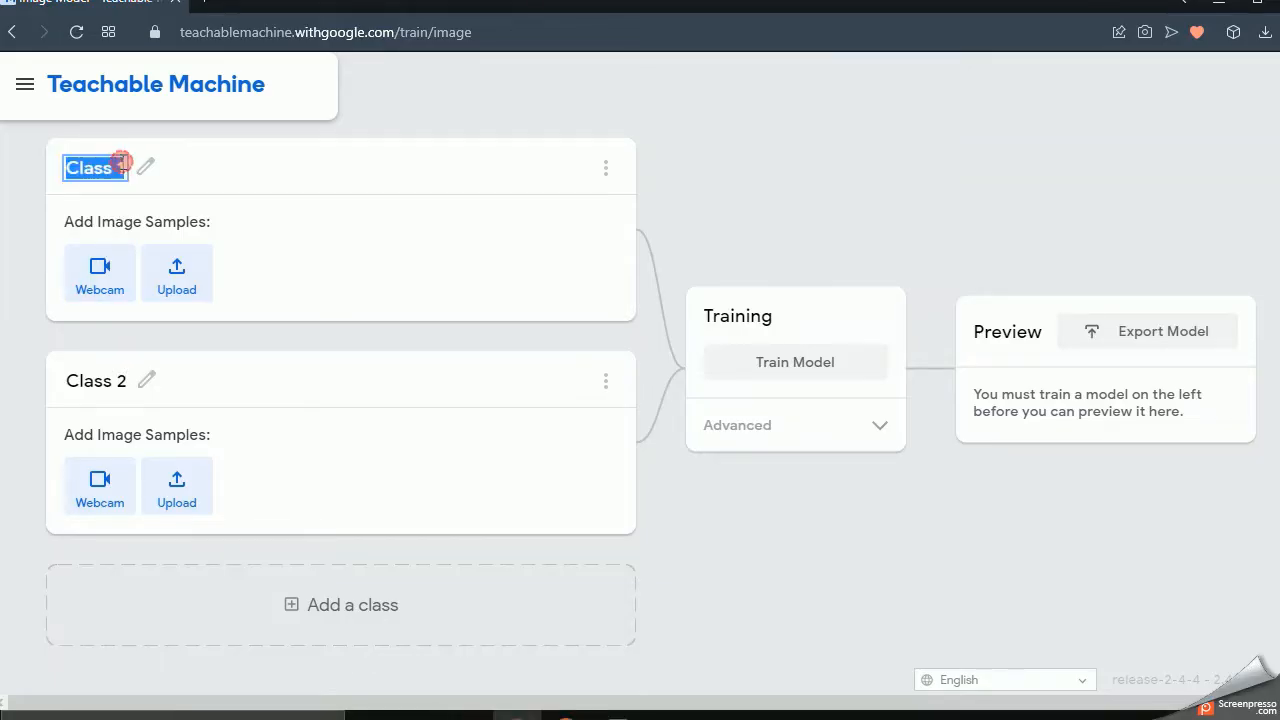
pyautogui.write('Daisy')
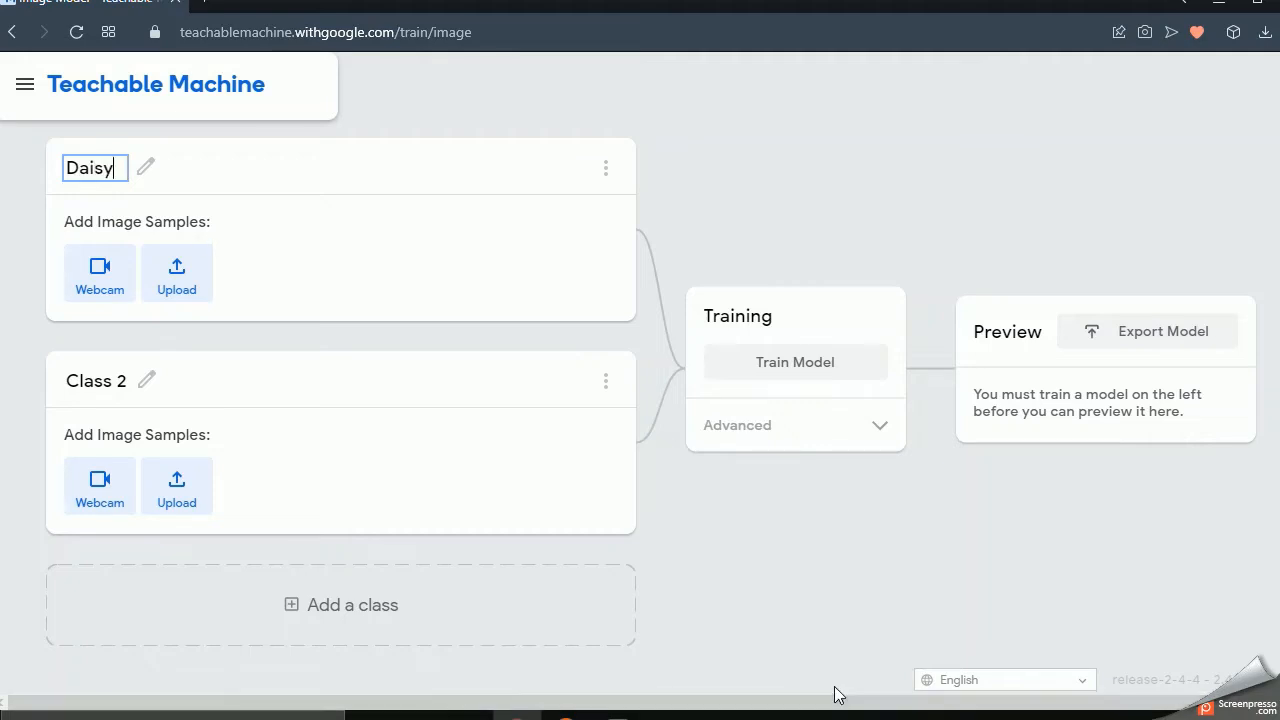
# Start uploading image samples from local files to the Daisy class and browse to Machine_Learning Projects > Dataset Gambar > Dataset_bunga > Daisy
pyautogui.scroll(1, 870, 630)
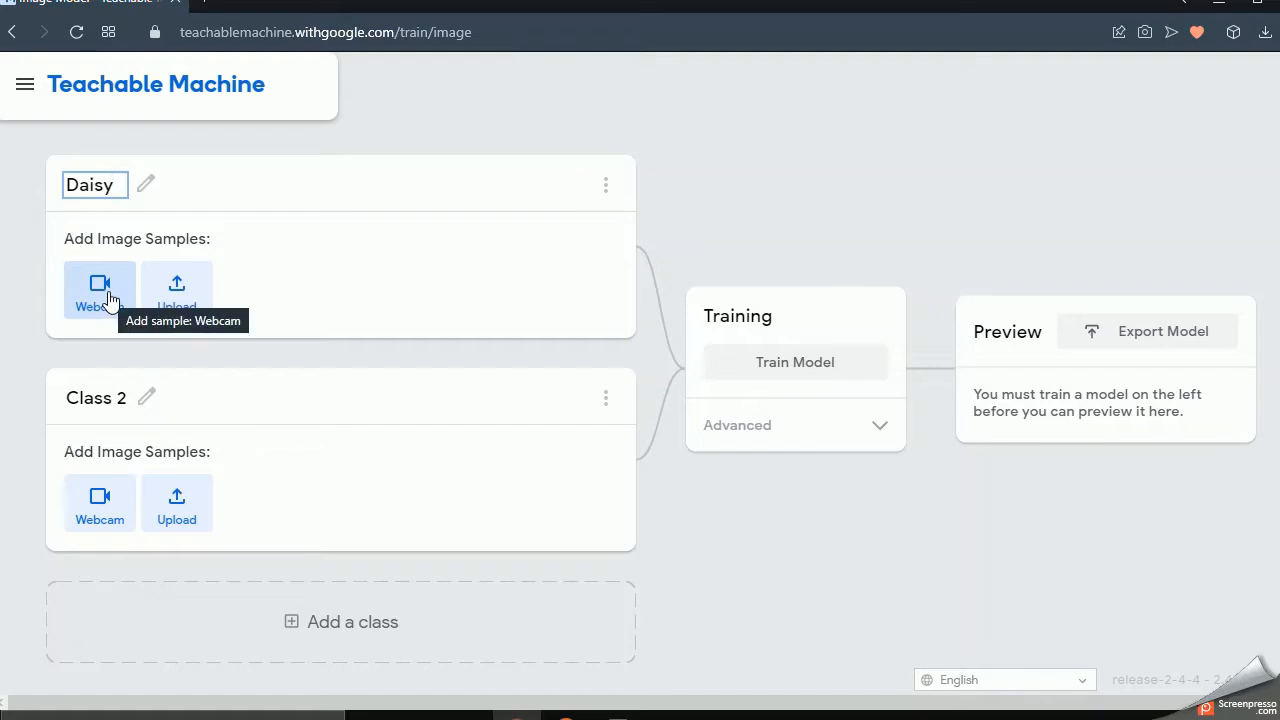
pyautogui.click(191, 302)
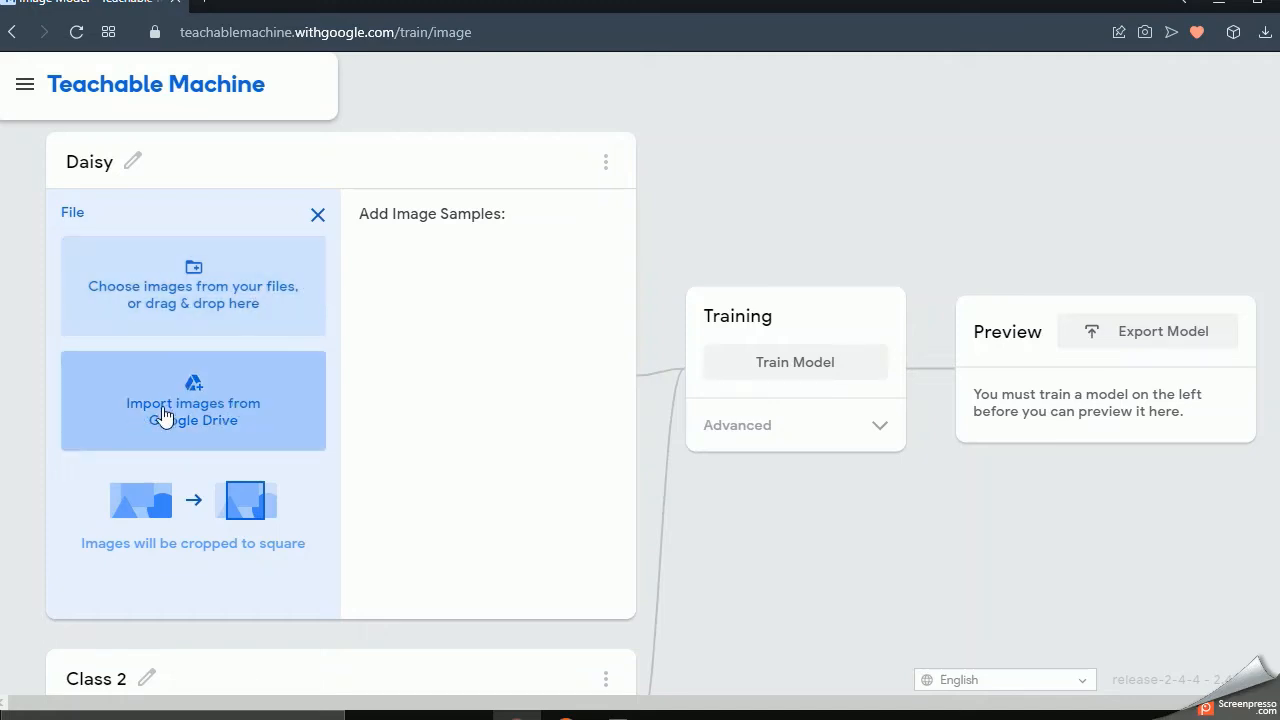
pyautogui.click(169, 297)
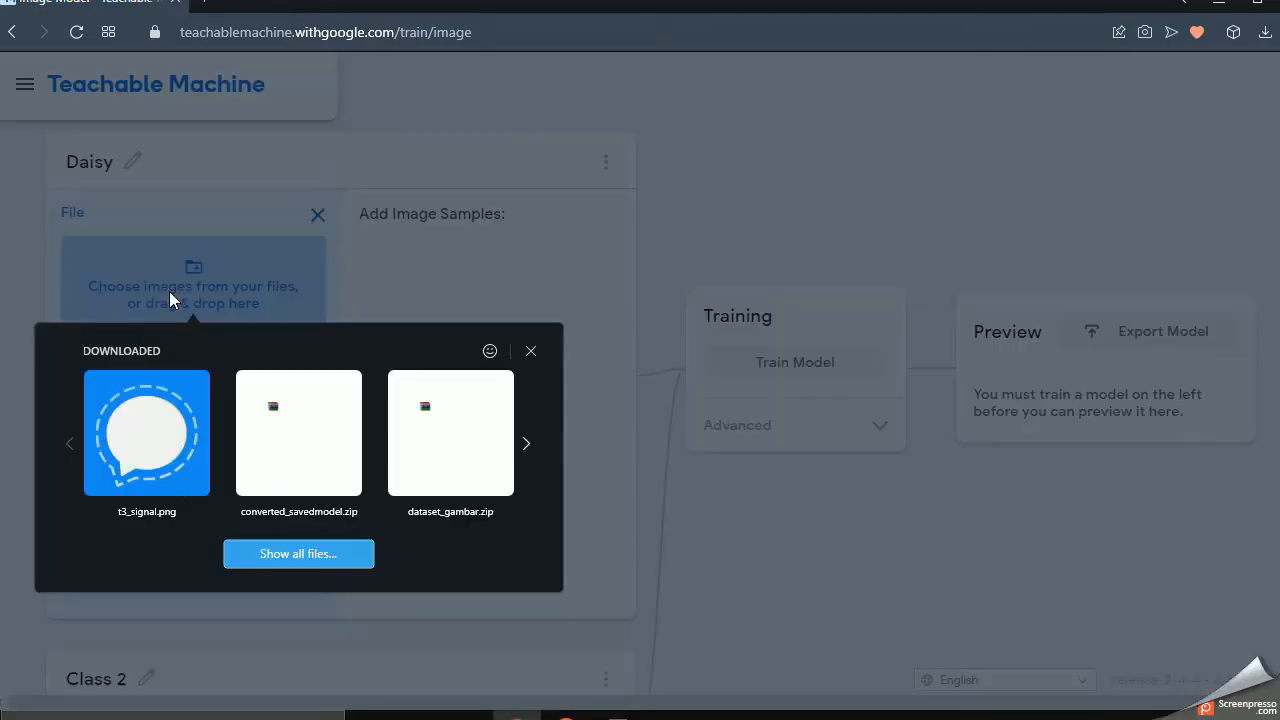
pyautogui.click(322, 551)
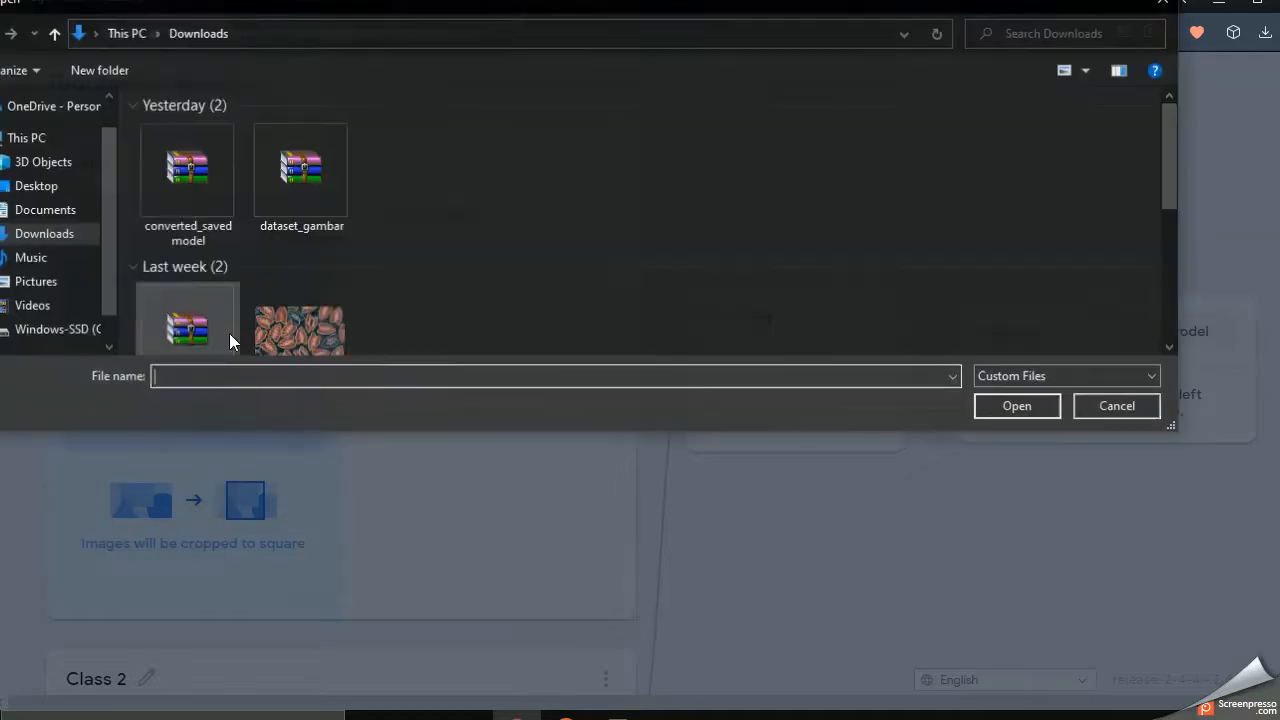
pyautogui.click(32, 214)
pyautogui.doubleClick(1001, 147)
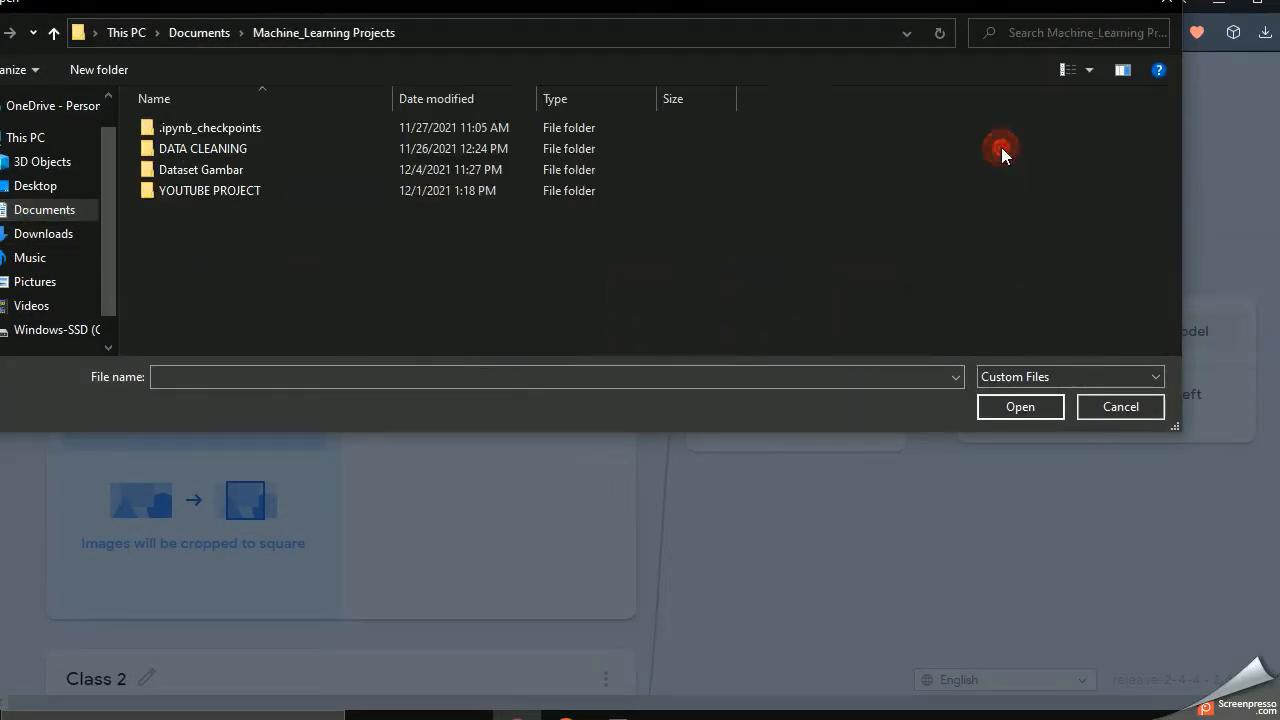
pyautogui.doubleClick(363, 171)
pyautogui.doubleClick(342, 128)
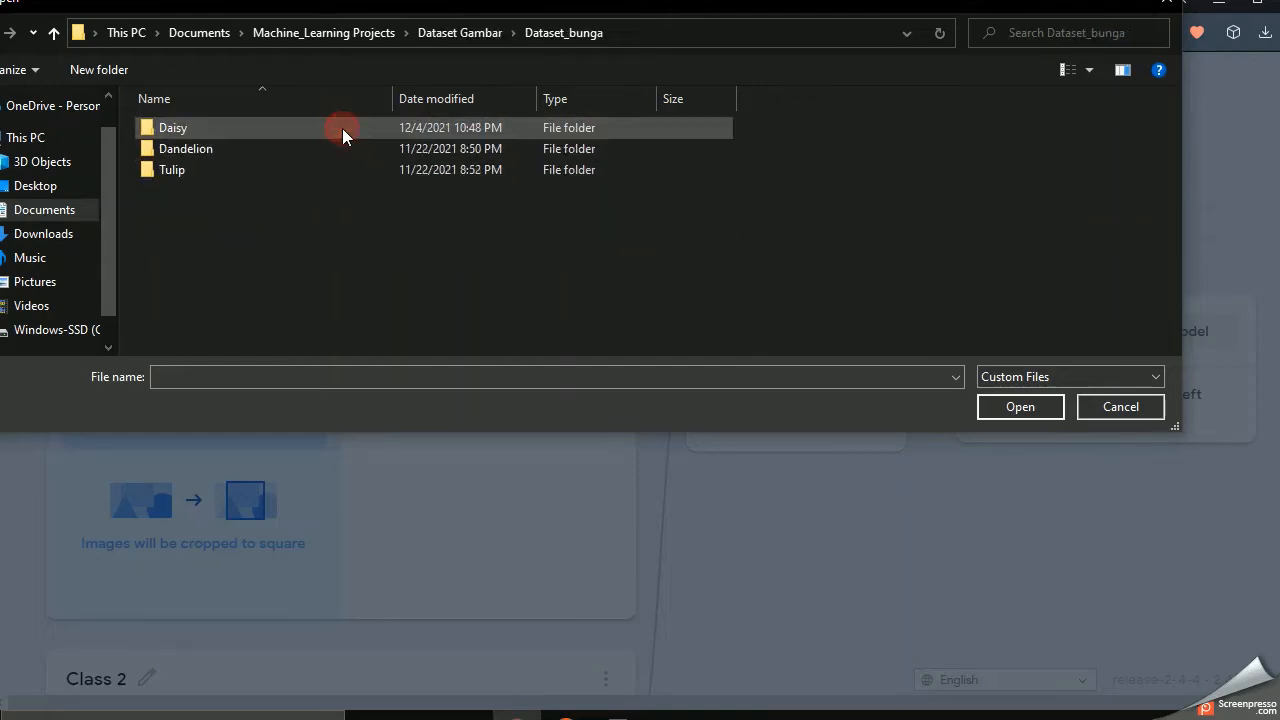
pyautogui.doubleClick(336, 126)
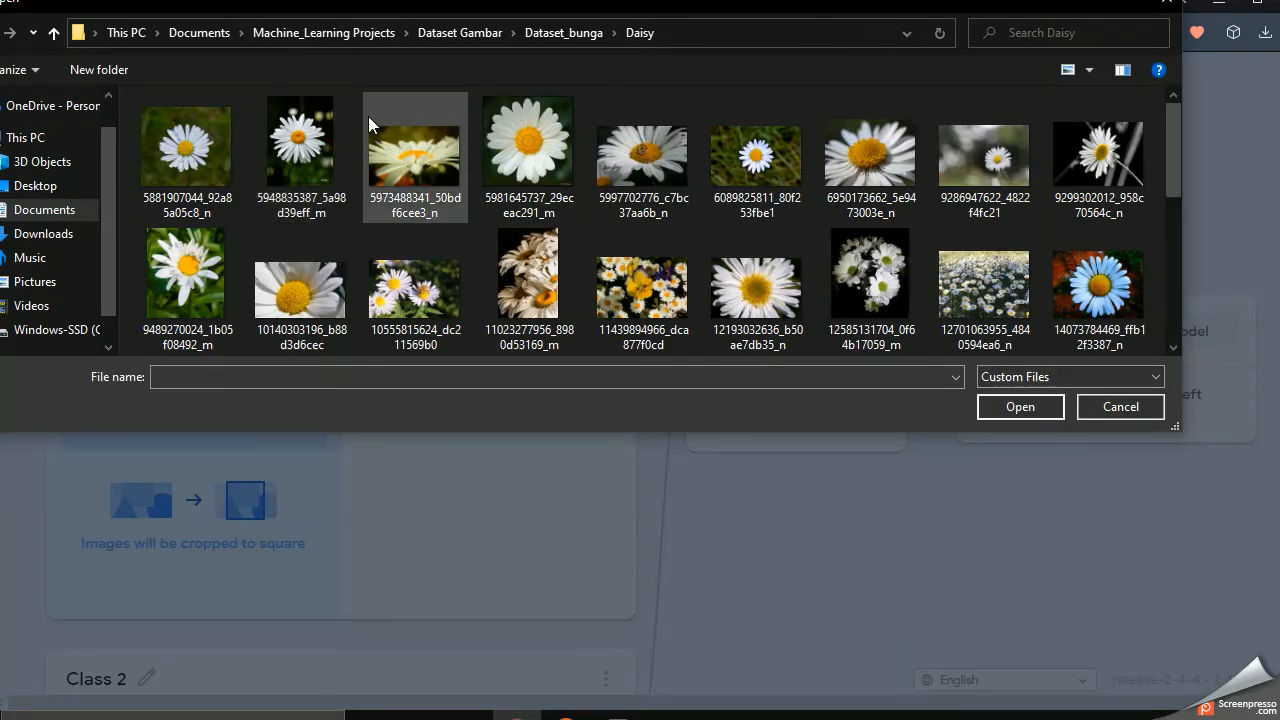
# Select twelve assorted daisy images from the first two rows and upload them as samples of the Daisy class
pyautogui.click(215, 158)
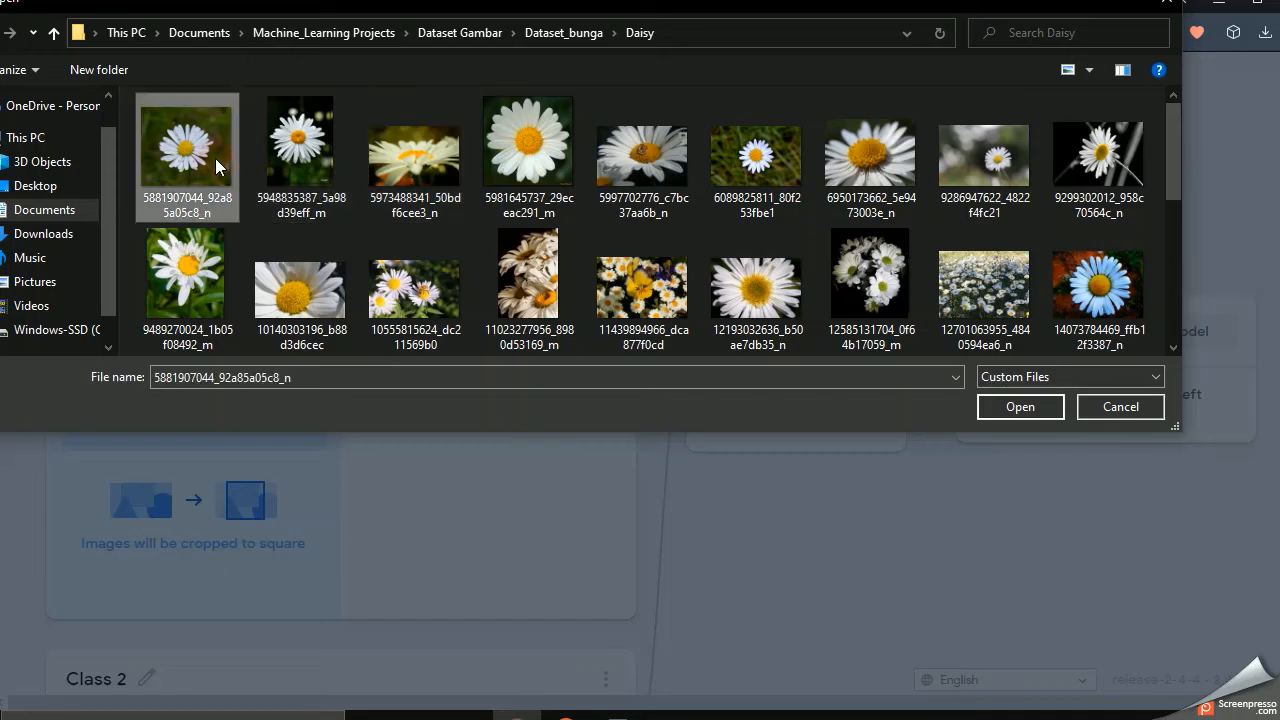
pyautogui.keyDown('ctrl'); pyautogui.click(292, 165); pyautogui.keyUp('ctrl')
pyautogui.keyDown('ctrl'); pyautogui.click(430, 161); pyautogui.keyUp('ctrl')
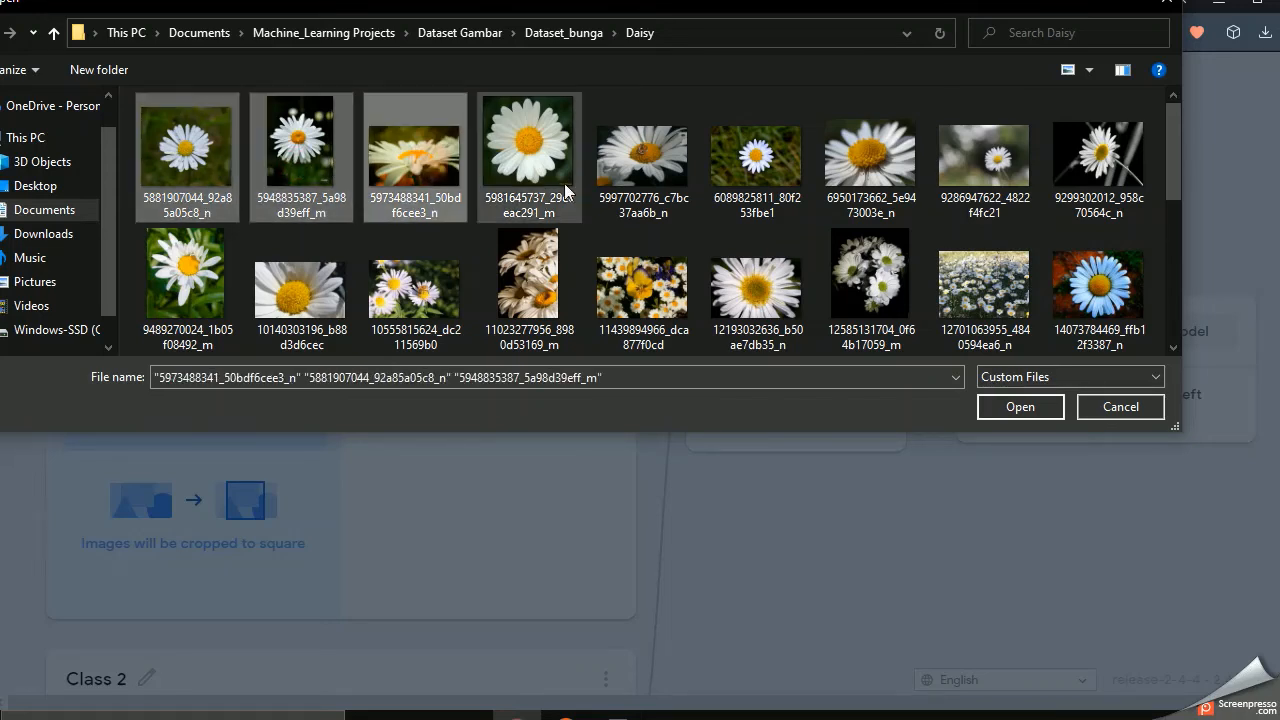
pyautogui.keyDown('ctrl'); pyautogui.click(618, 167); pyautogui.keyUp('ctrl')
pyautogui.keyDown('ctrl'); pyautogui.click(864, 163); pyautogui.keyUp('ctrl')
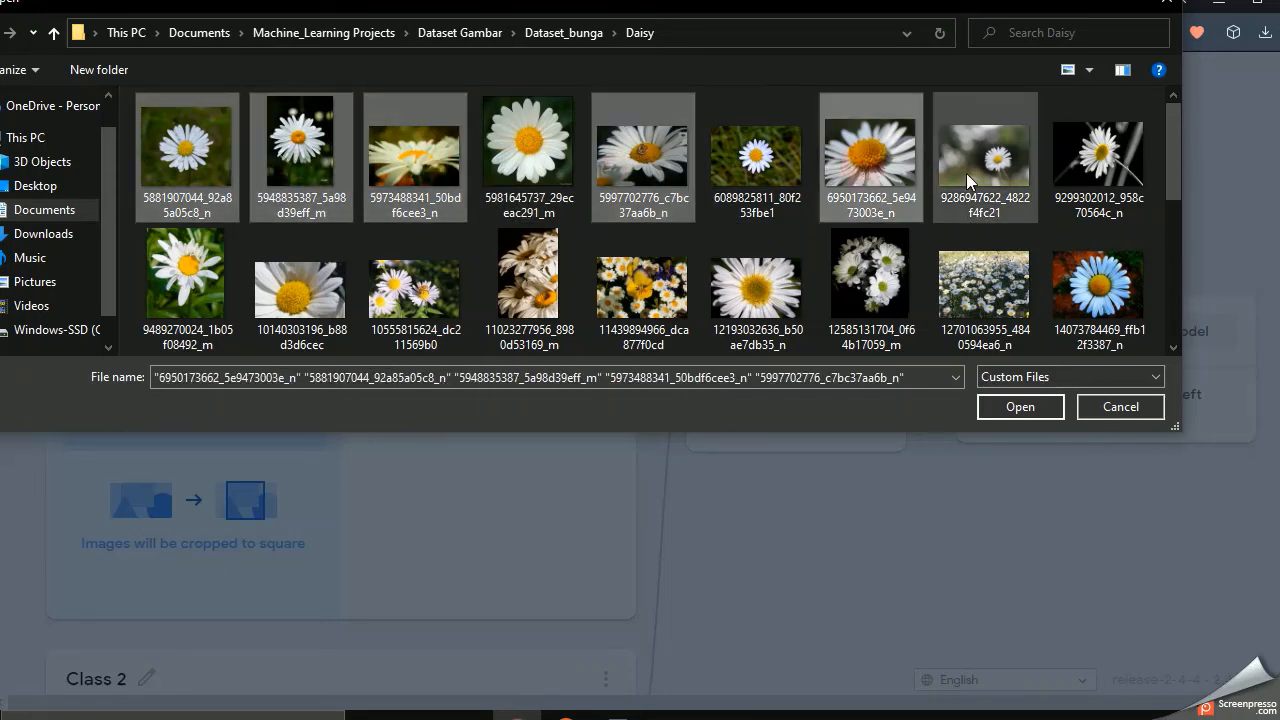
pyautogui.keyDown('ctrl'); pyautogui.click(1112, 186); pyautogui.keyUp('ctrl')
pyautogui.keyDown('ctrl'); pyautogui.click(1110, 280); pyautogui.keyUp('ctrl')
pyautogui.keyDown('ctrl'); pyautogui.click(969, 287); pyautogui.keyUp('ctrl')
pyautogui.keyDown('ctrl'); pyautogui.click(896, 293); pyautogui.keyUp('ctrl')
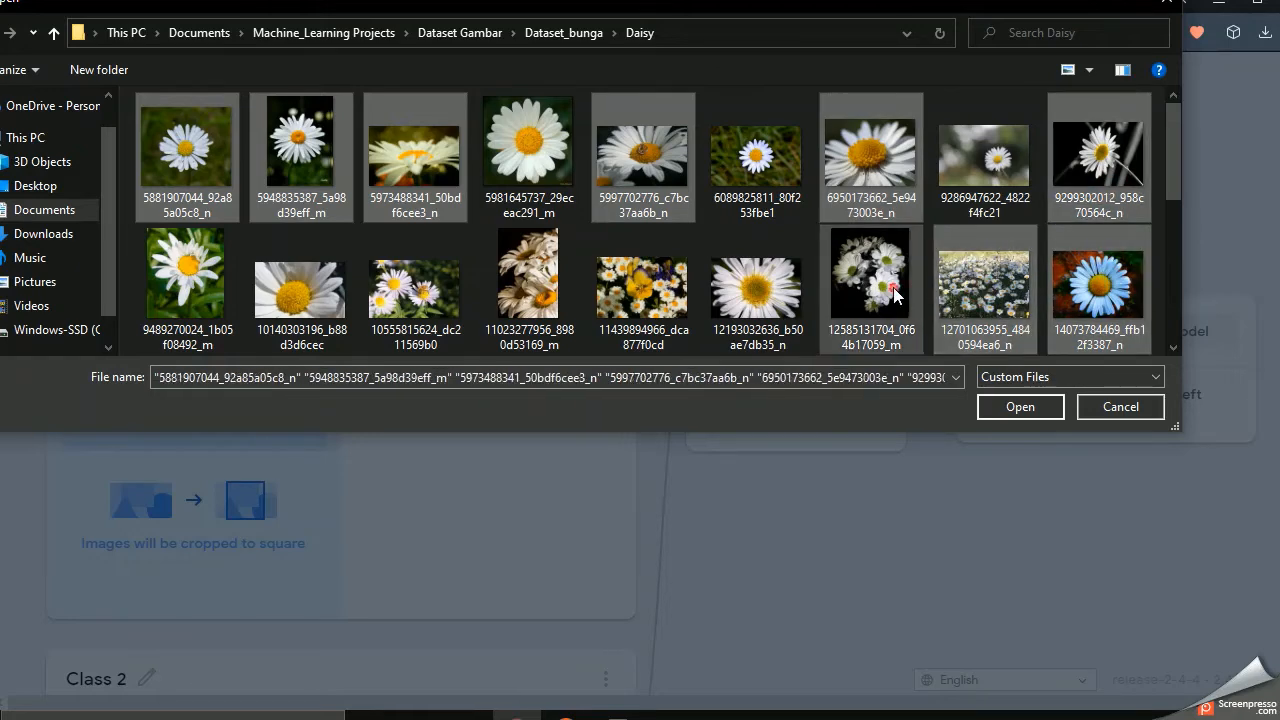
pyautogui.keyDown('ctrl'); pyautogui.click(750, 287); pyautogui.keyUp('ctrl')
pyautogui.keyDown('ctrl'); pyautogui.click(411, 305); pyautogui.keyUp('ctrl')
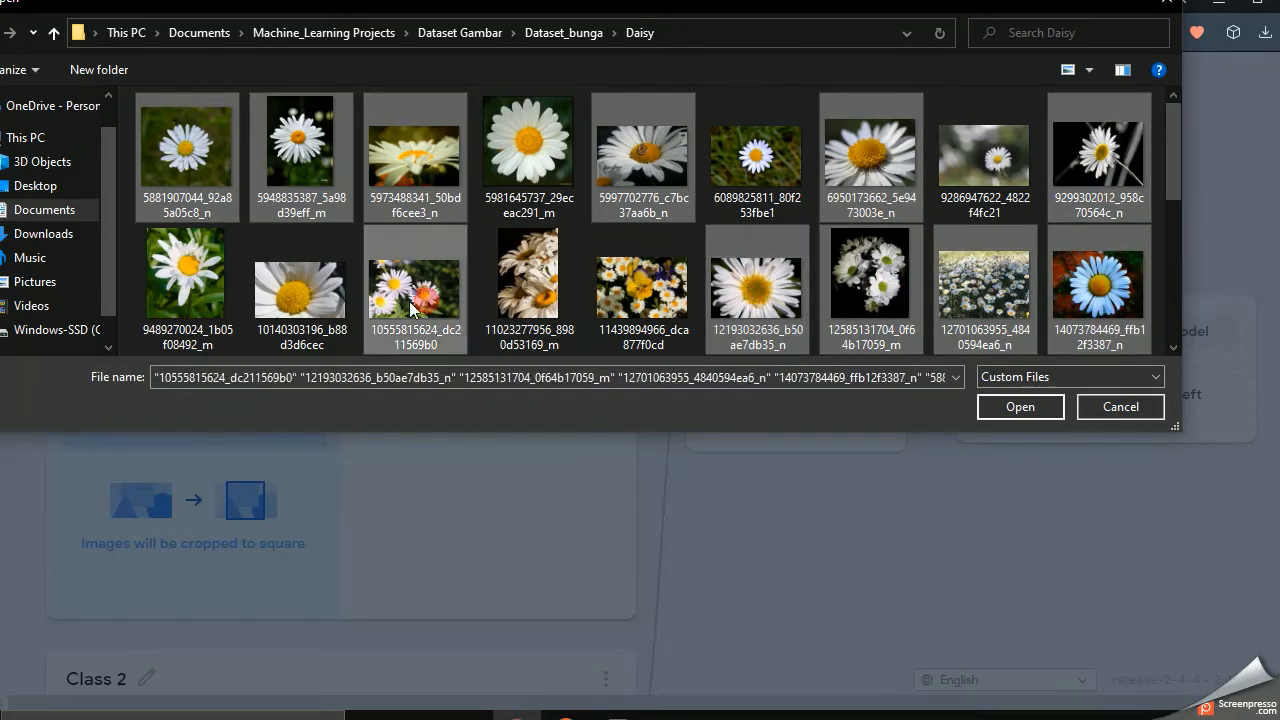
pyautogui.keyDown('ctrl'); pyautogui.click(304, 304); pyautogui.keyUp('ctrl')
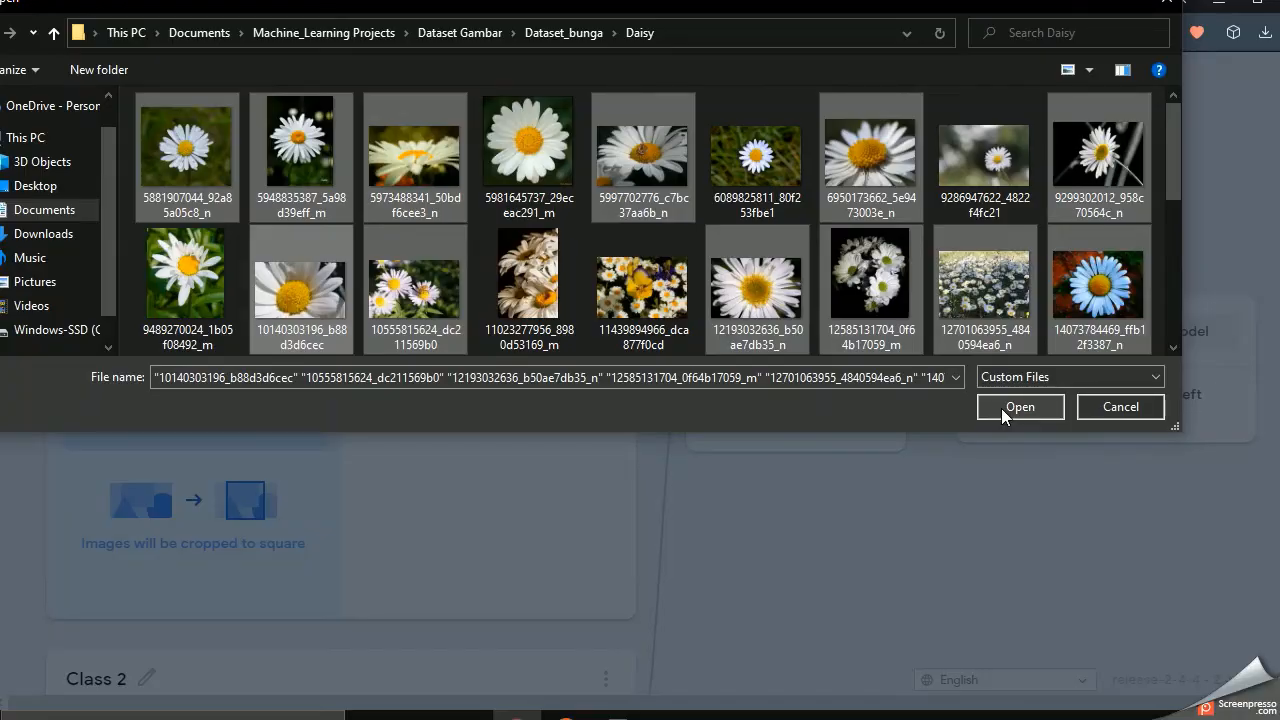
pyautogui.click(1001, 408)
# Check the second flower folder's name in File Explorer and rename Class 2 as Dandelion
pyautogui.scroll(-3, 467, 505)
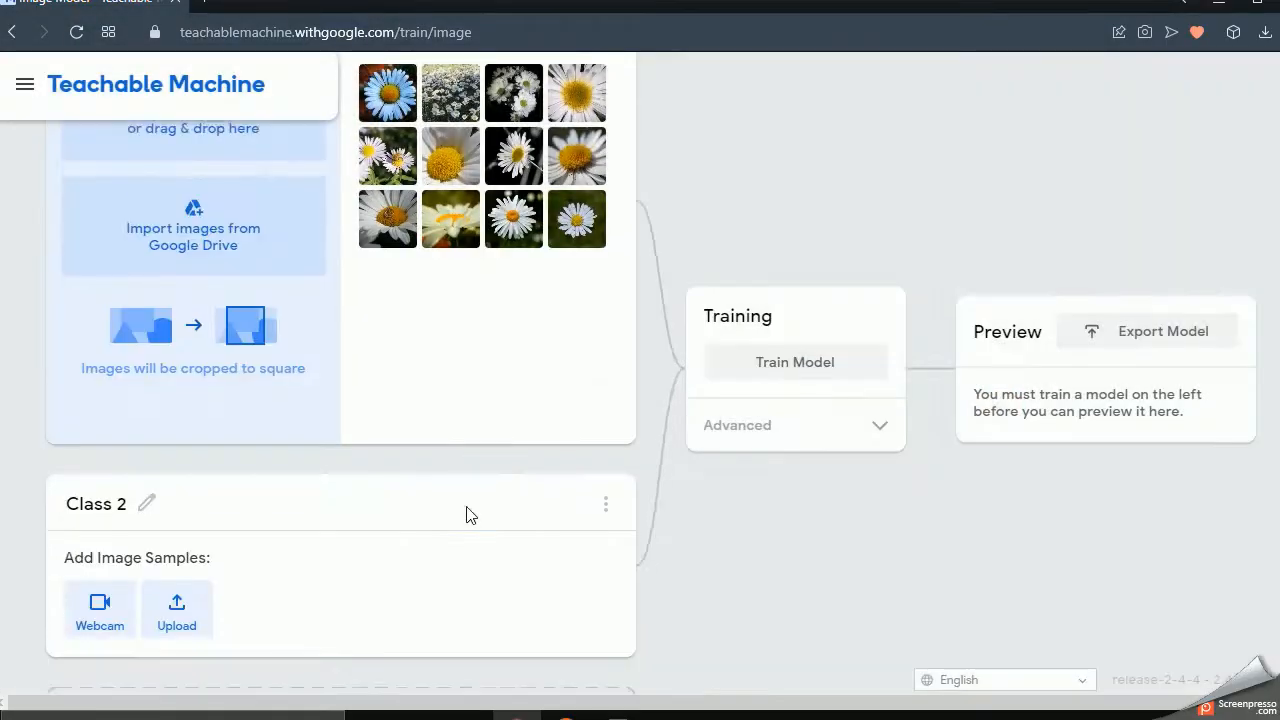
pyautogui.scroll(1, 250, 471)
pyautogui.scroll(-1, 705, 512)
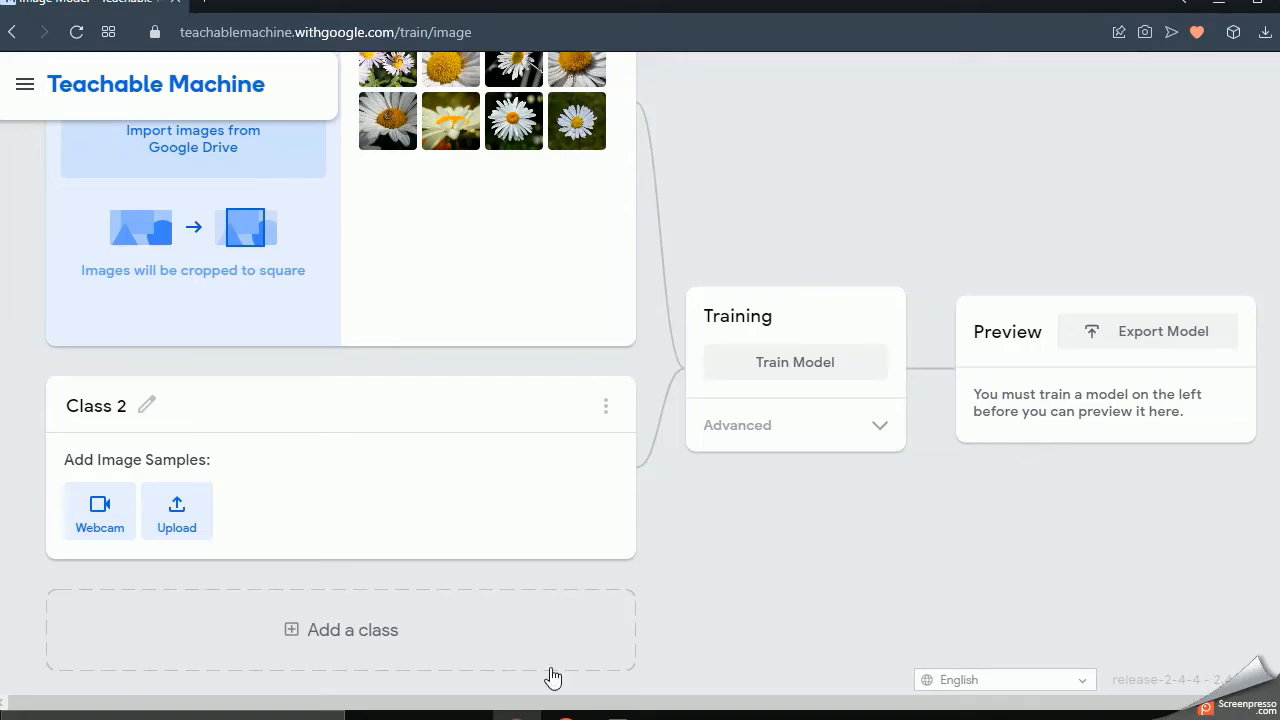
pyautogui.click(468, 713)
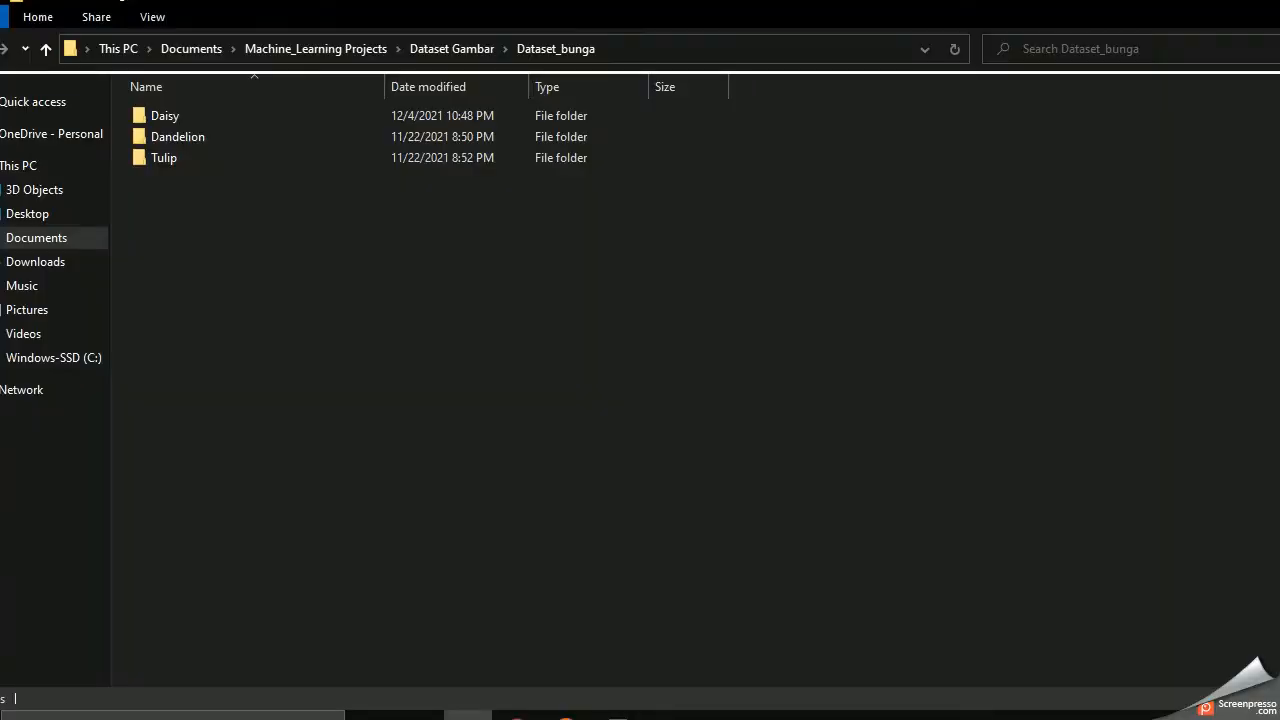
pyautogui.click(468, 714)
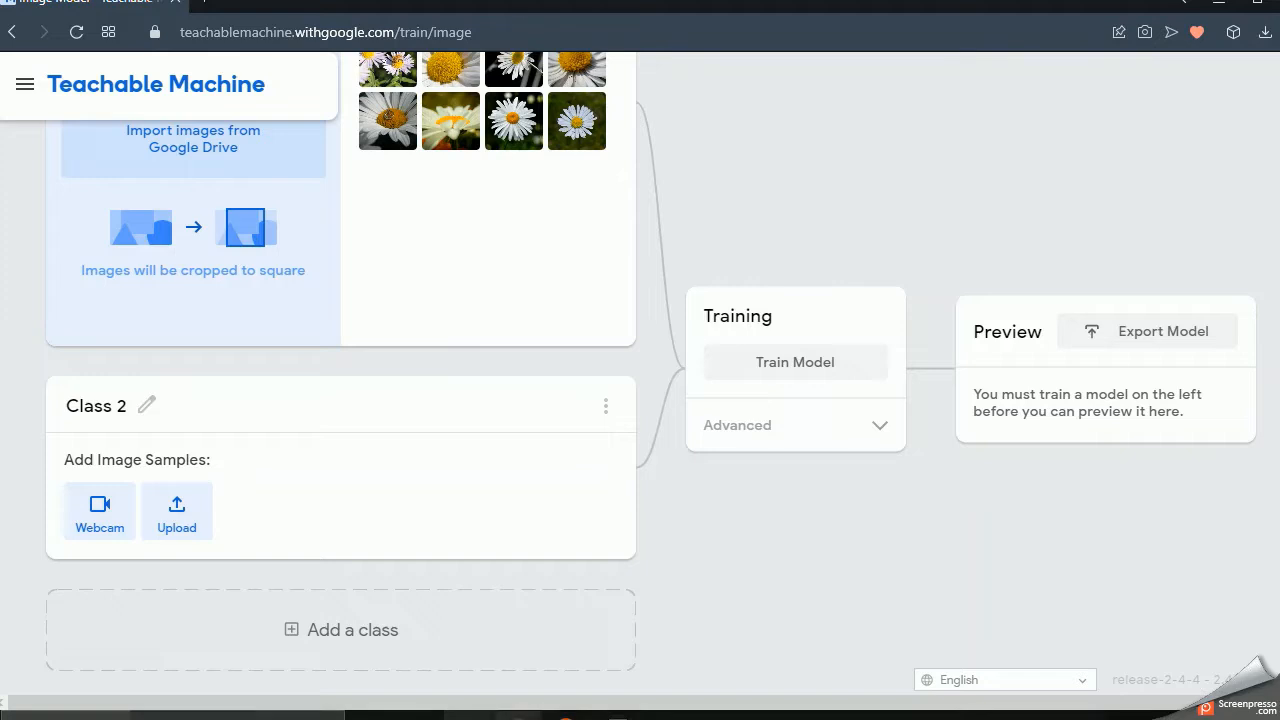
pyautogui.click(100, 408)
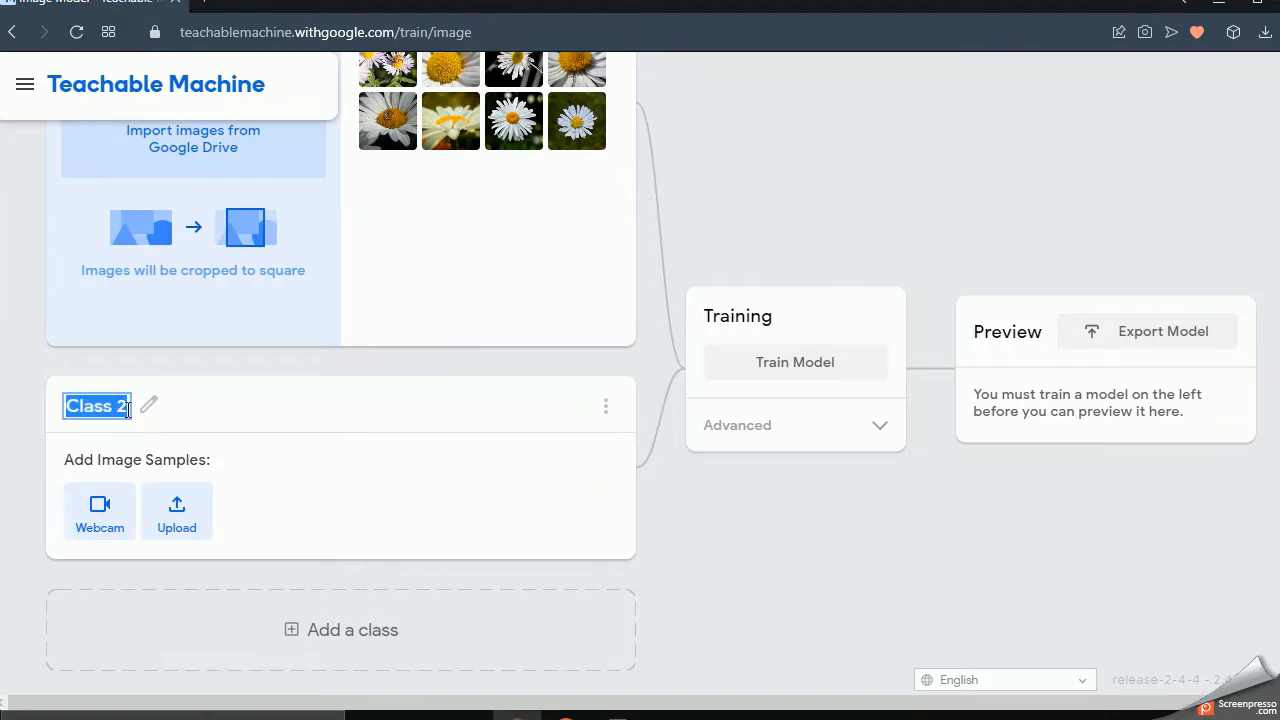
pyautogui.write('Dandelion')
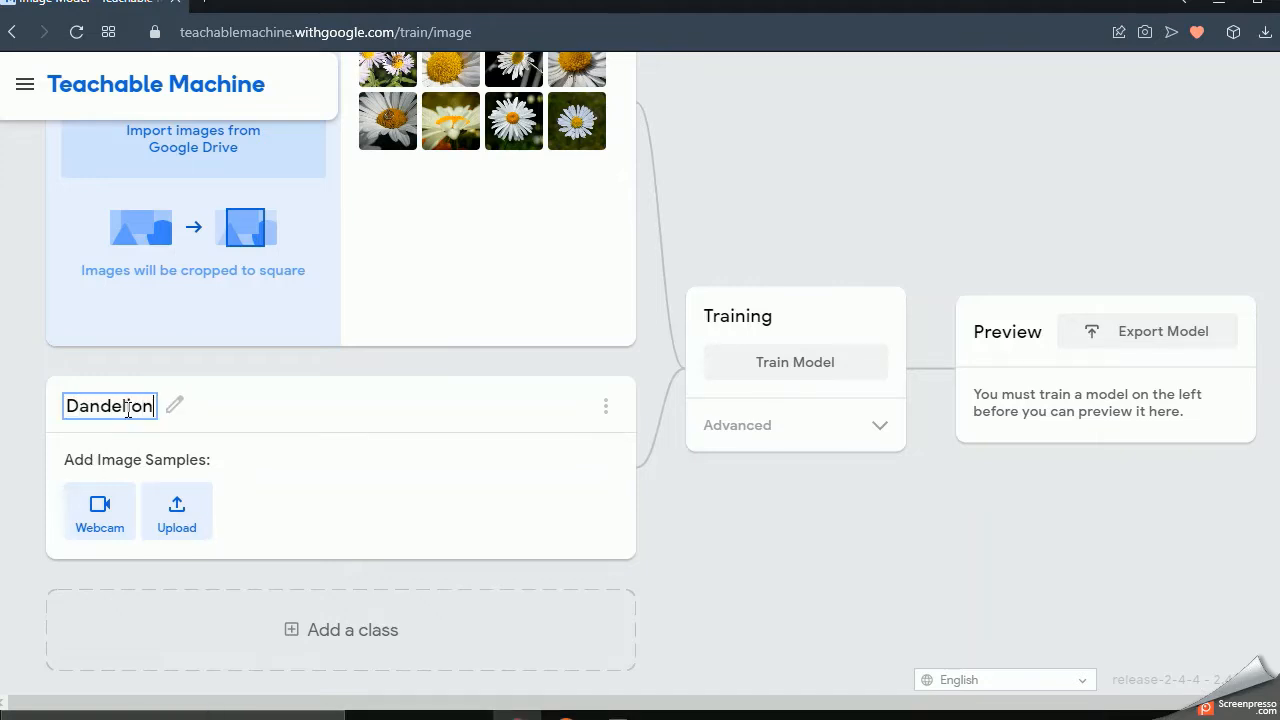
# Start uploading local image files to the Dandelion class and browse to Dataset_bunga > Dandelion
pyautogui.click(172, 510)
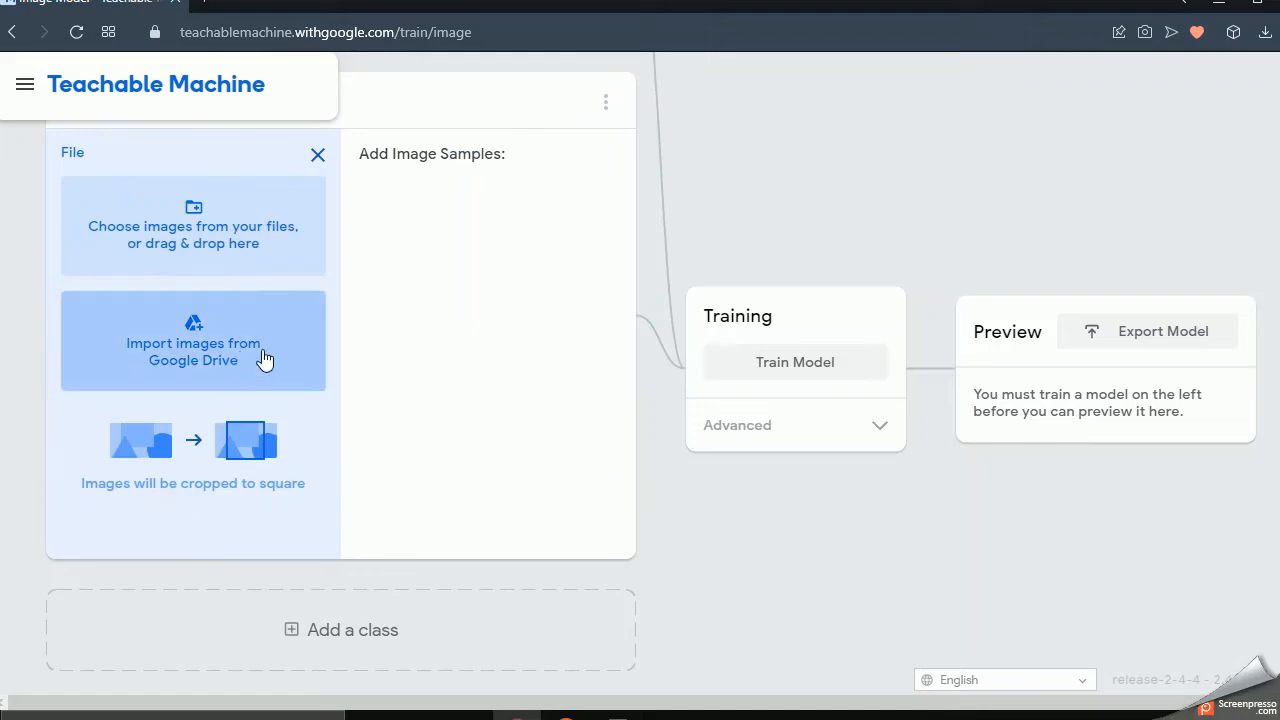
pyautogui.click(240, 248)
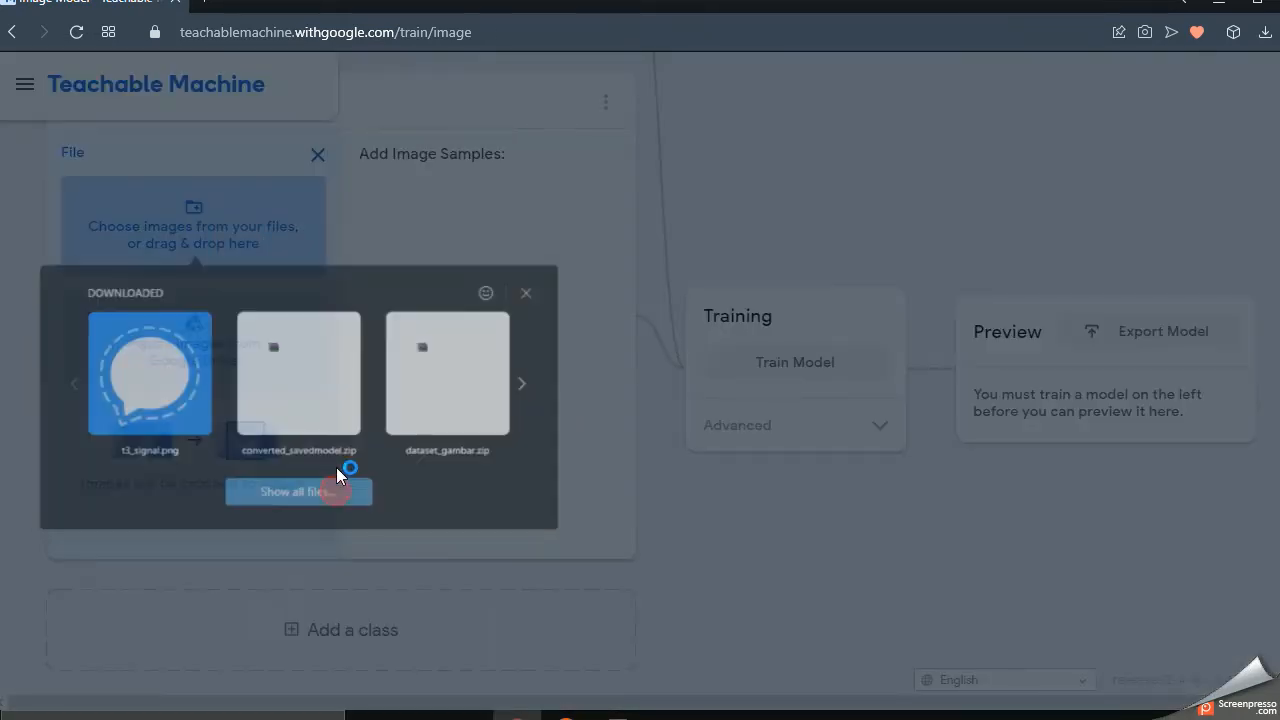
pyautogui.click(336, 487)
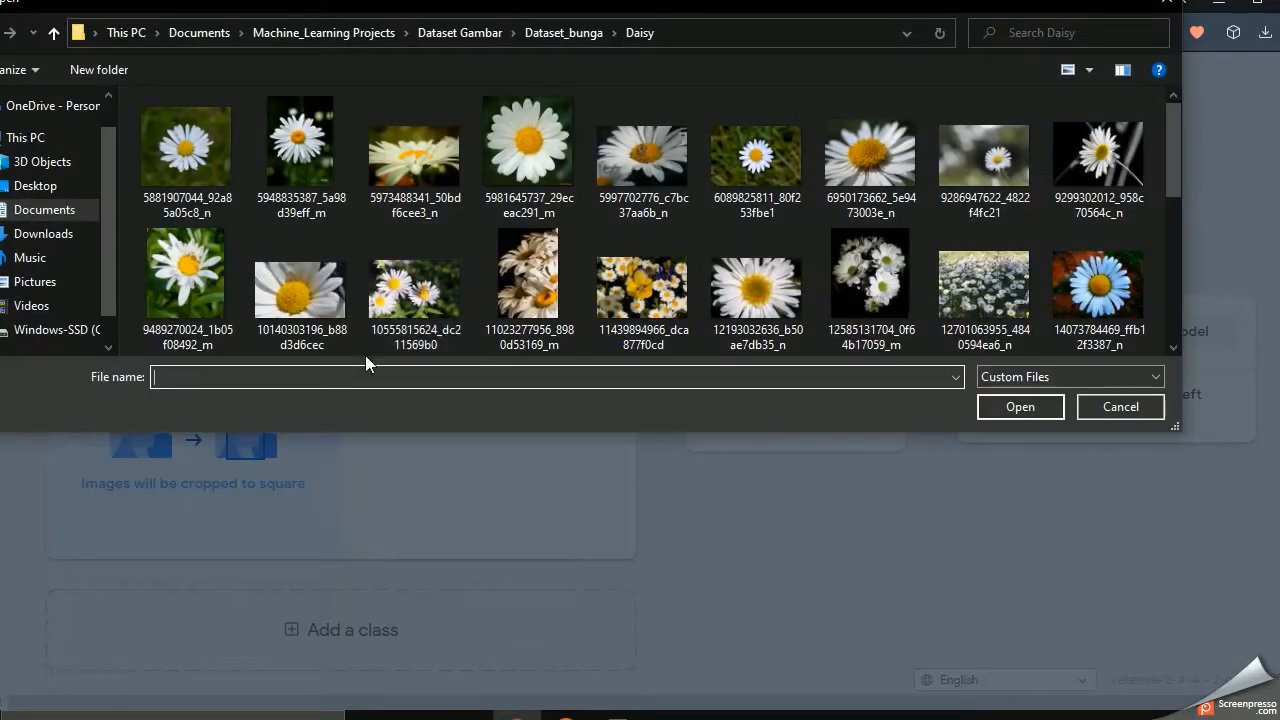
pyautogui.click(563, 32)
pyautogui.doubleClick(270, 143)
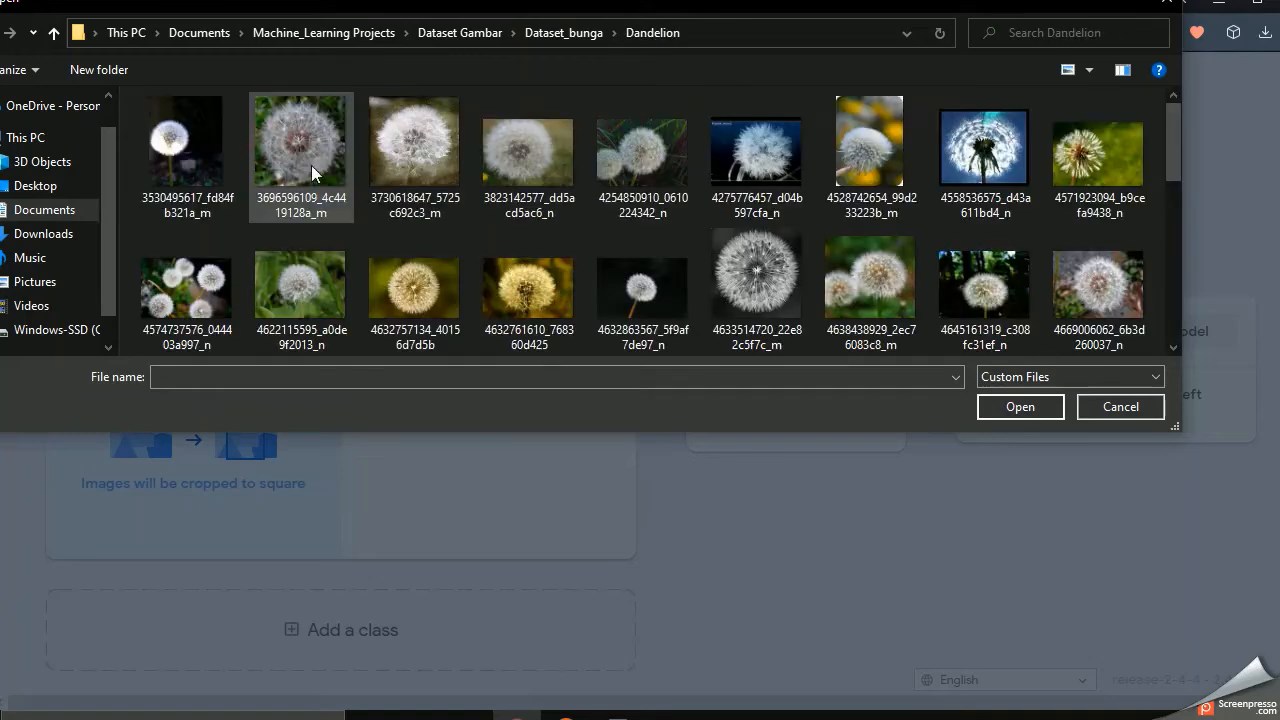
# Select twelve assorted dandelion images from across the folder and upload them as samples of the Dandelion class
pyautogui.click(209, 173)
pyautogui.keyDown('ctrl'); pyautogui.click(297, 158); pyautogui.keyUp('ctrl')
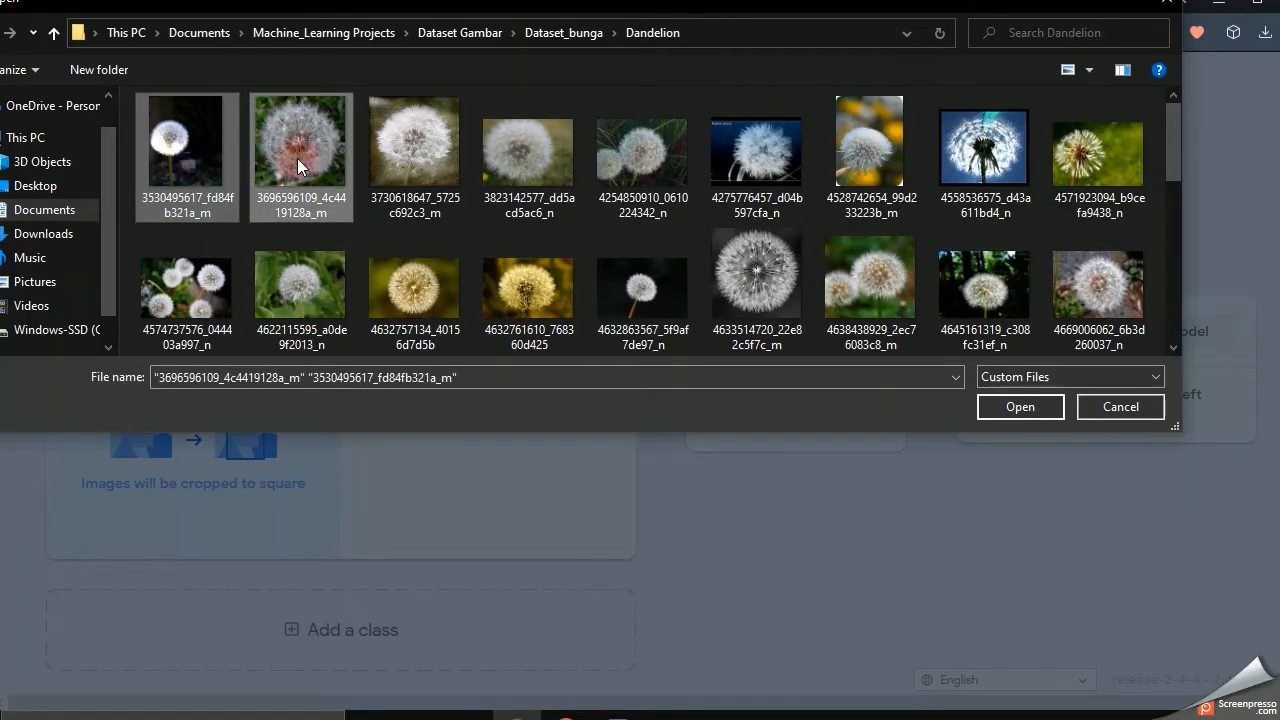
pyautogui.keyDown('ctrl'); pyautogui.click(540, 157); pyautogui.keyUp('ctrl')
pyautogui.keyDown('ctrl'); pyautogui.click(794, 297); pyautogui.keyUp('ctrl')
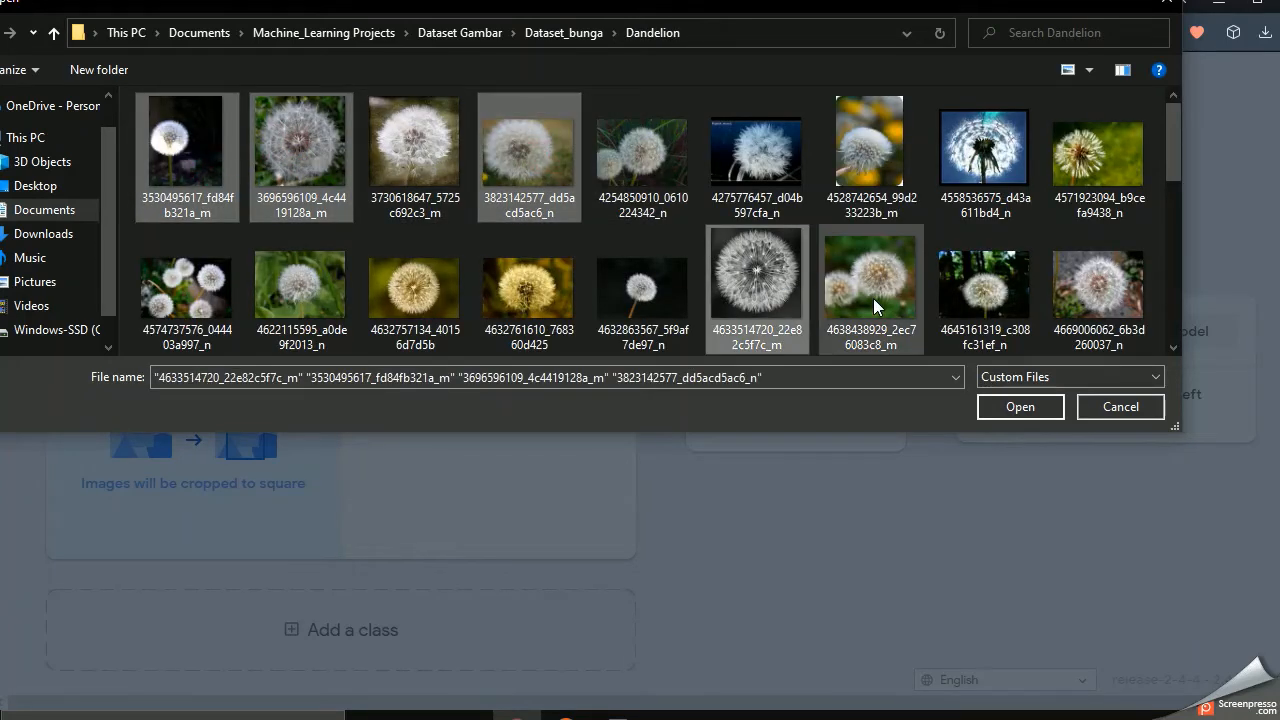
pyautogui.keyDown('ctrl'); pyautogui.click(873, 298); pyautogui.keyUp('ctrl')
pyautogui.keyDown('ctrl'); pyautogui.click(967, 298); pyautogui.keyUp('ctrl')
pyautogui.keyDown('ctrl'); pyautogui.click(410, 300); pyautogui.keyUp('ctrl')
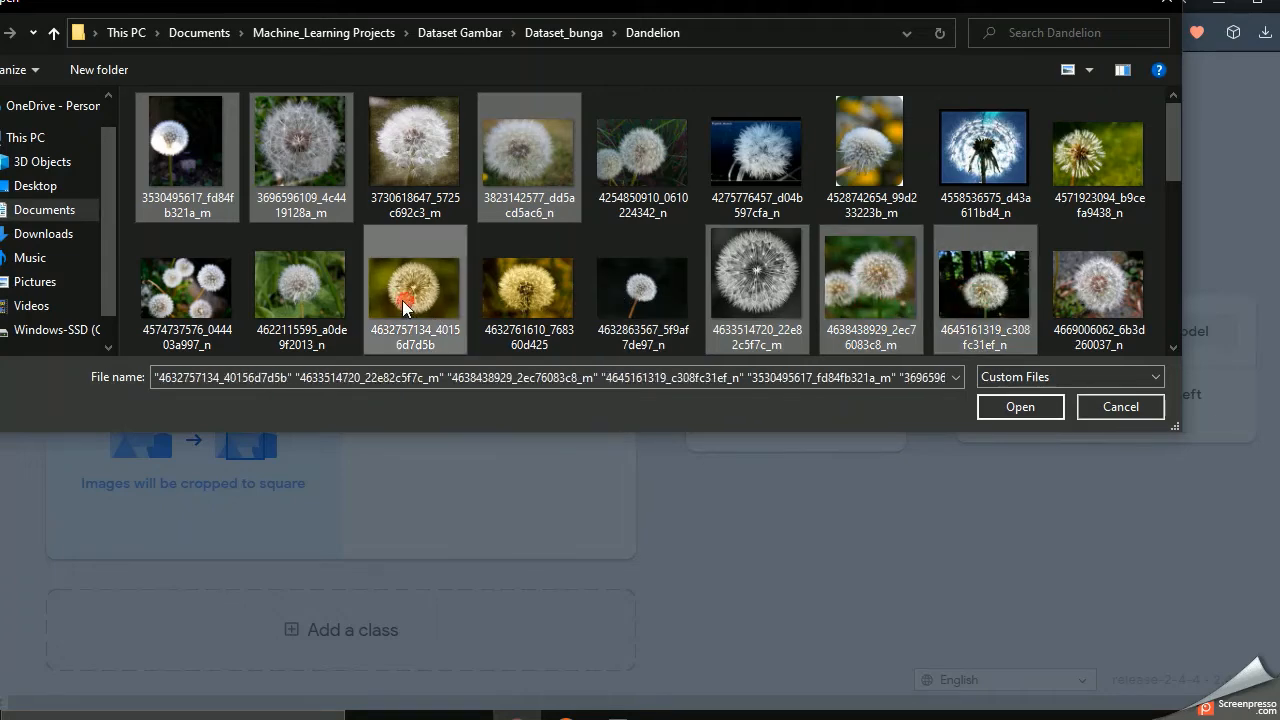
pyautogui.keyDown('ctrl'); pyautogui.click(300, 295); pyautogui.keyUp('ctrl')
pyautogui.keyDown('ctrl'); pyautogui.click(190, 290); pyautogui.keyUp('ctrl')
pyautogui.moveTo(1170, 162); pyautogui.dragTo(1168, 270)
pyautogui.keyDown('ctrl'); pyautogui.click(886, 190); pyautogui.keyUp('ctrl')
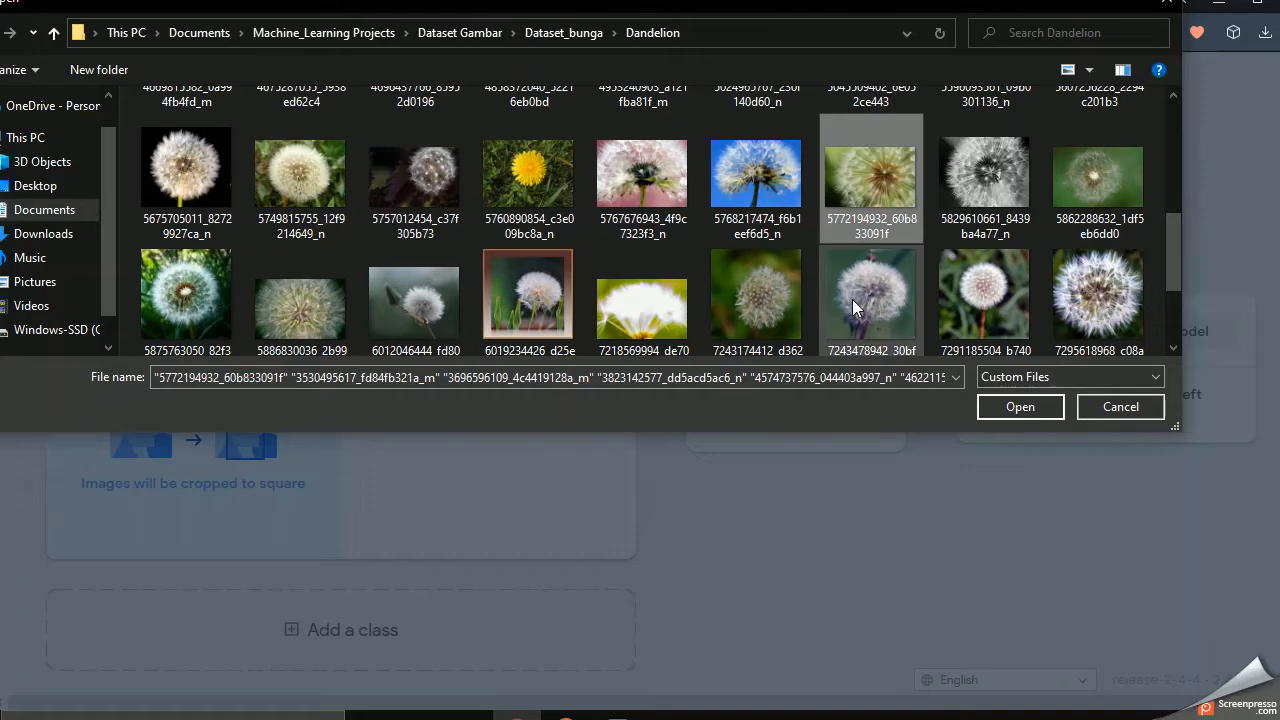
pyautogui.keyDown('ctrl'); pyautogui.click(852, 299); pyautogui.keyUp('ctrl')
pyautogui.keyDown('ctrl'); pyautogui.click(309, 289); pyautogui.keyUp('ctrl')
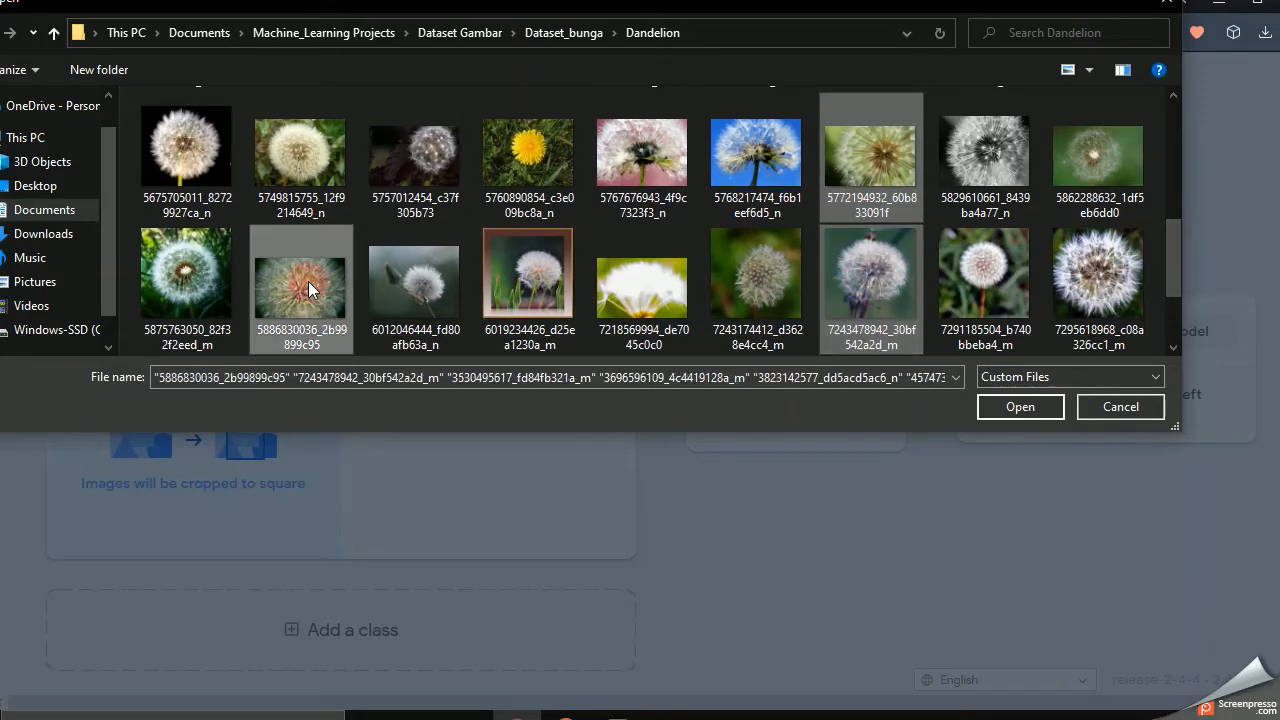
pyautogui.click(1046, 405)
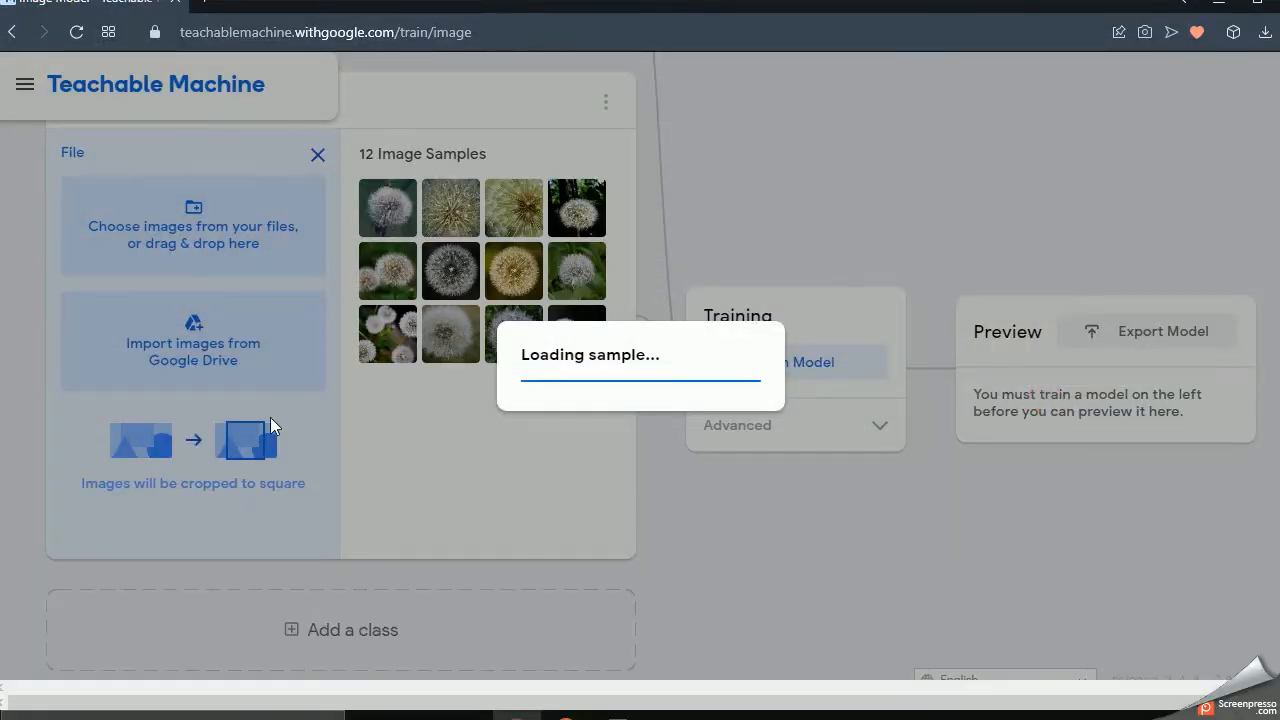
pyautogui.scroll(-2, 500, 423)
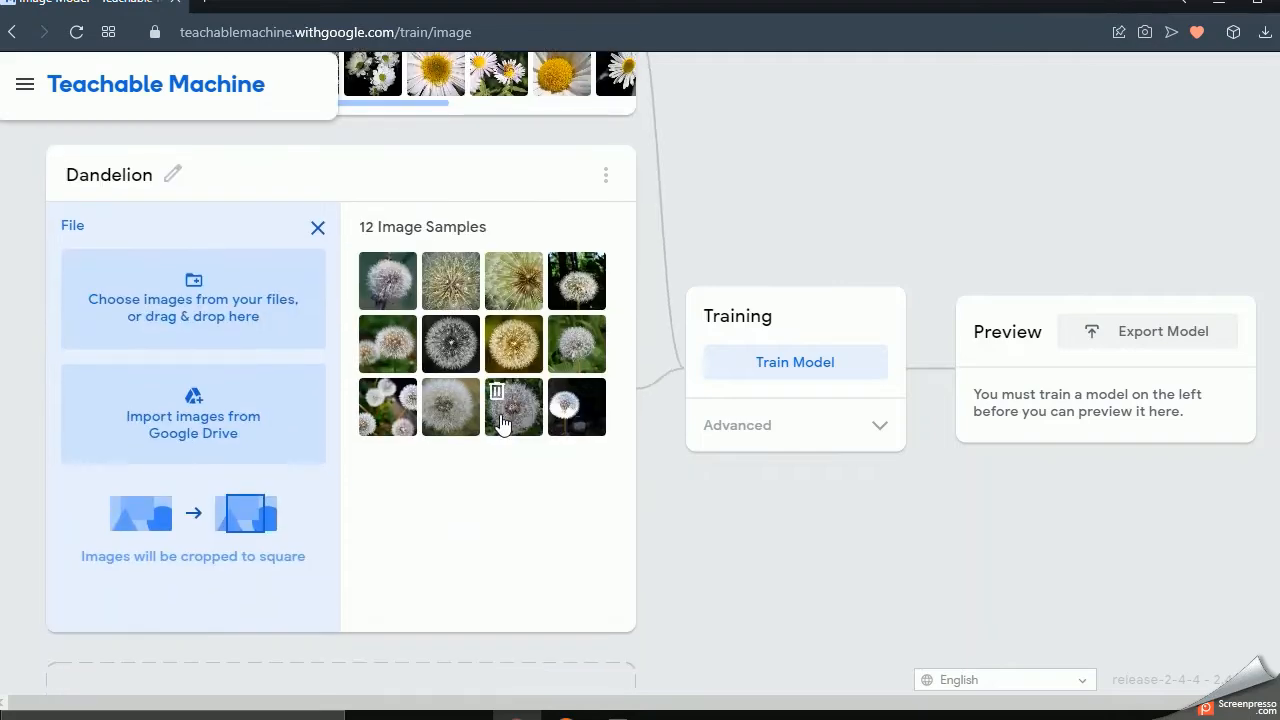
# Add a third class and rename it Tulip after checking the third flower folder's name in File Explorer
pyautogui.scroll(-1, 500, 423)
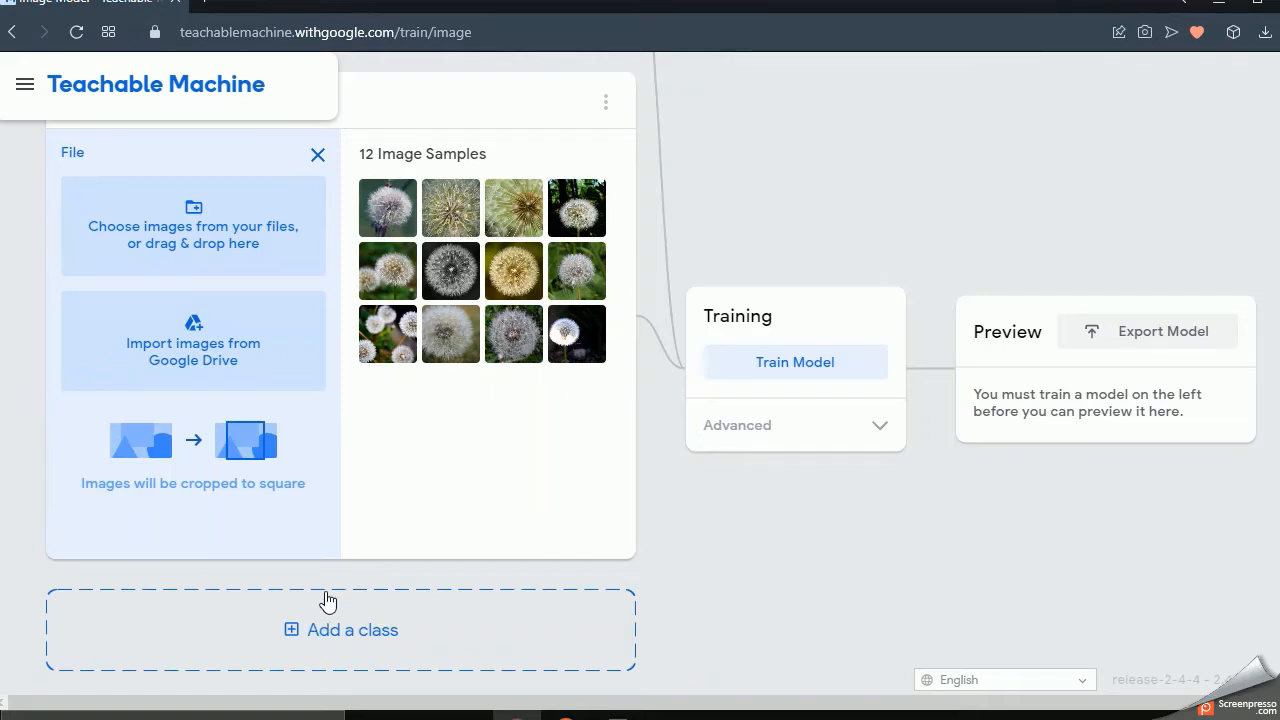
pyautogui.click(341, 645)
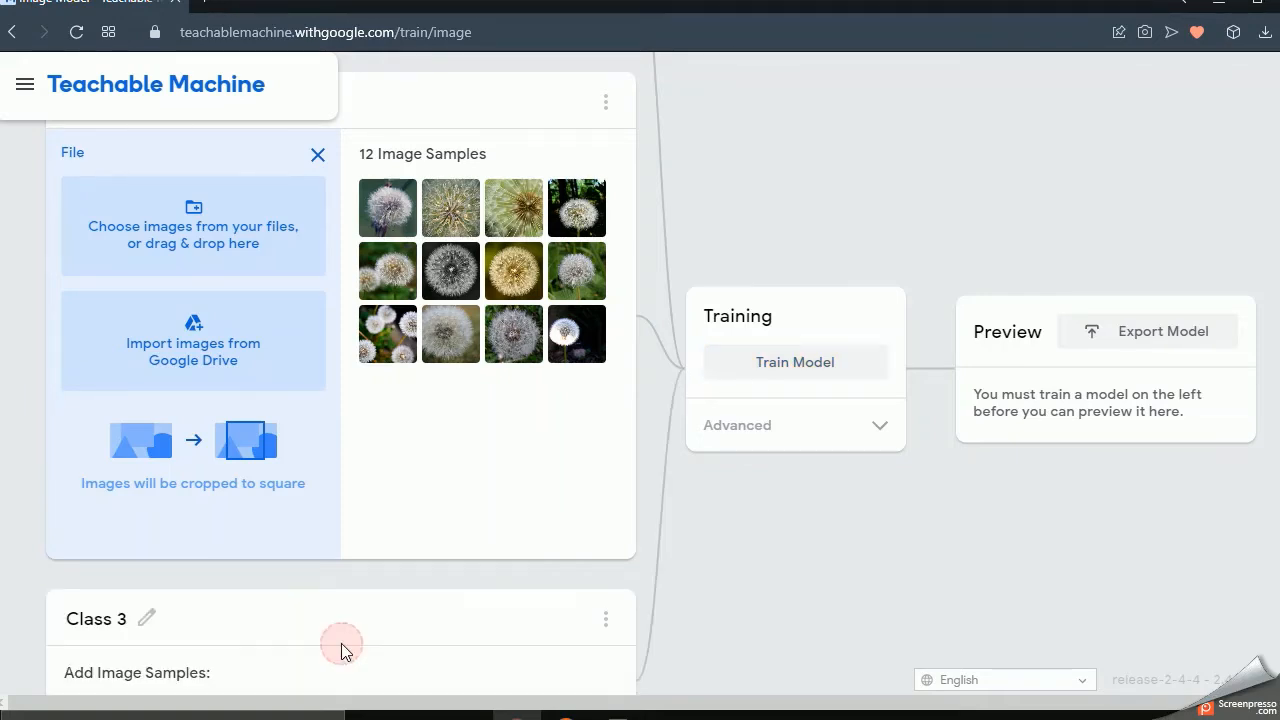
pyautogui.scroll(-2, 286, 622)
pyautogui.scroll(-1, 299, 533)
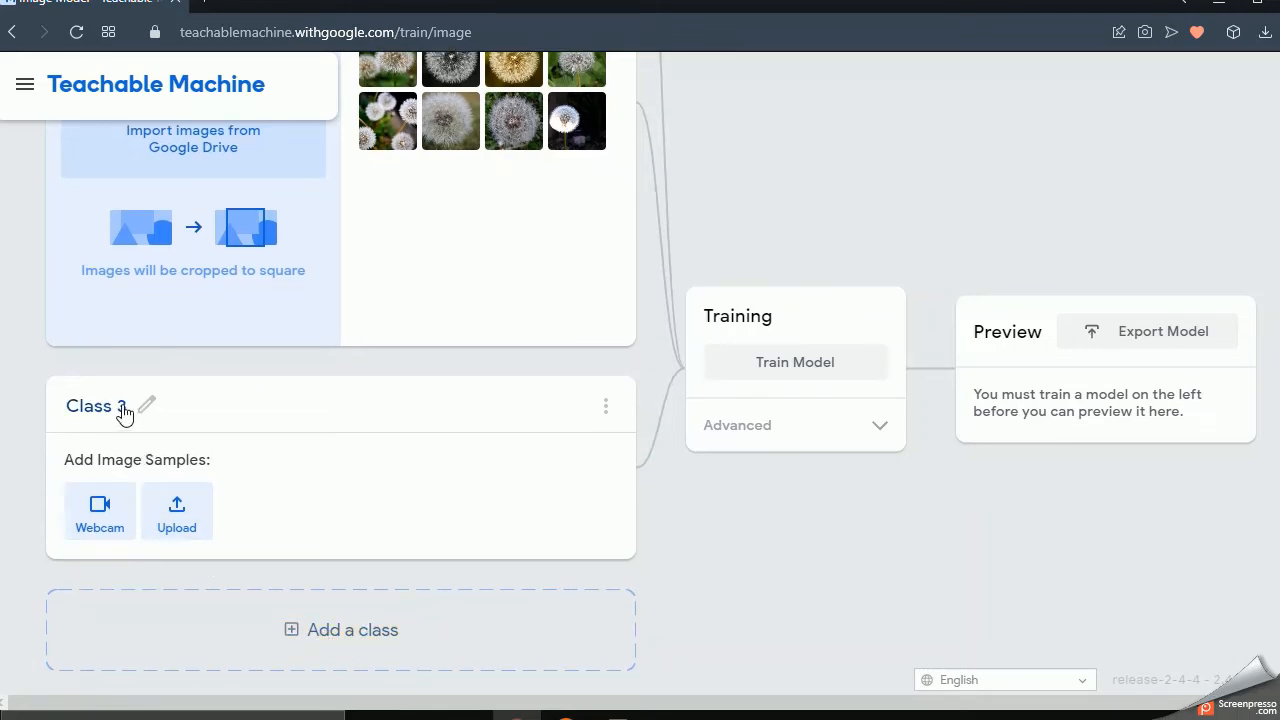
pyautogui.scroll(2, 122, 411)
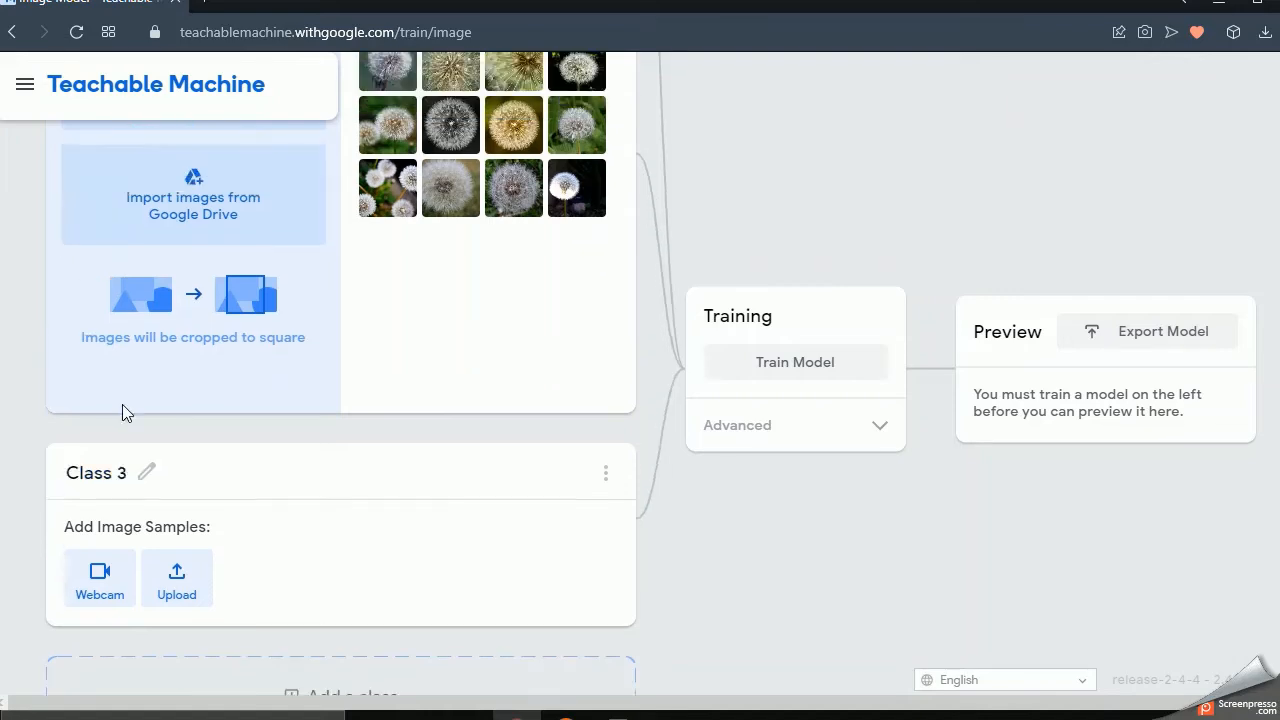
pyautogui.click(474, 712)
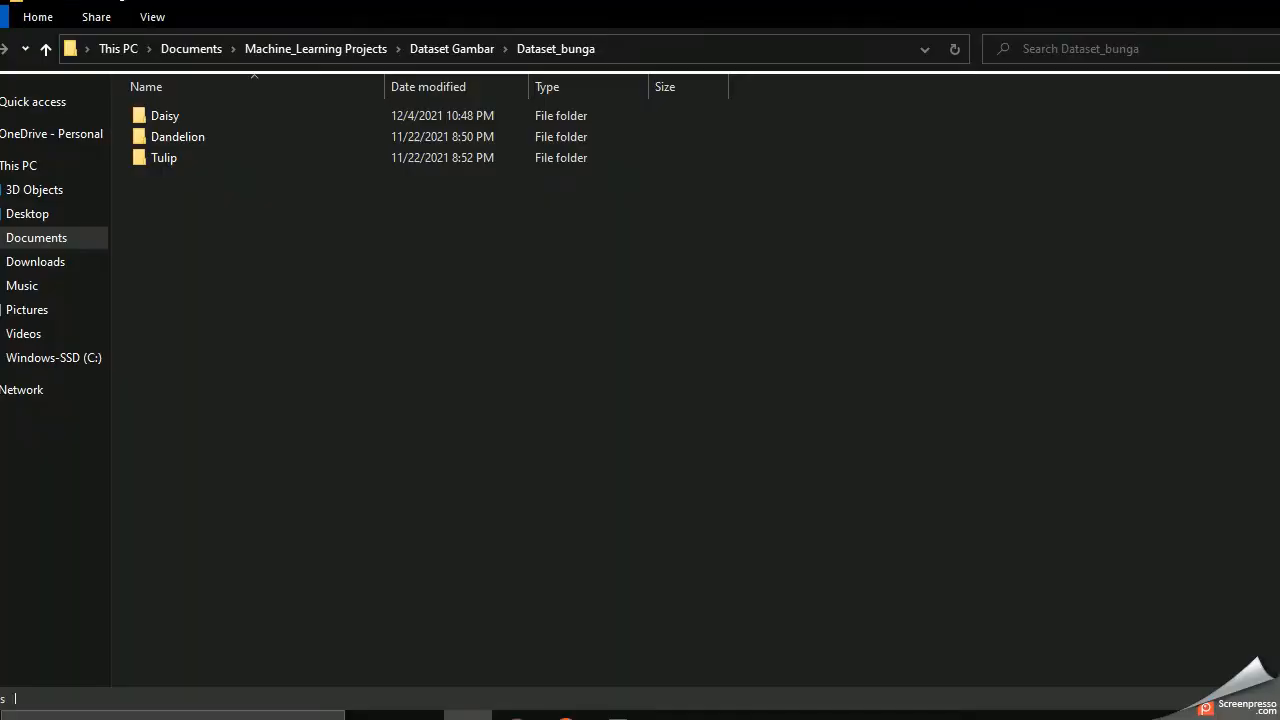
pyautogui.click(474, 714)
pyautogui.scroll(-2, 140, 532)
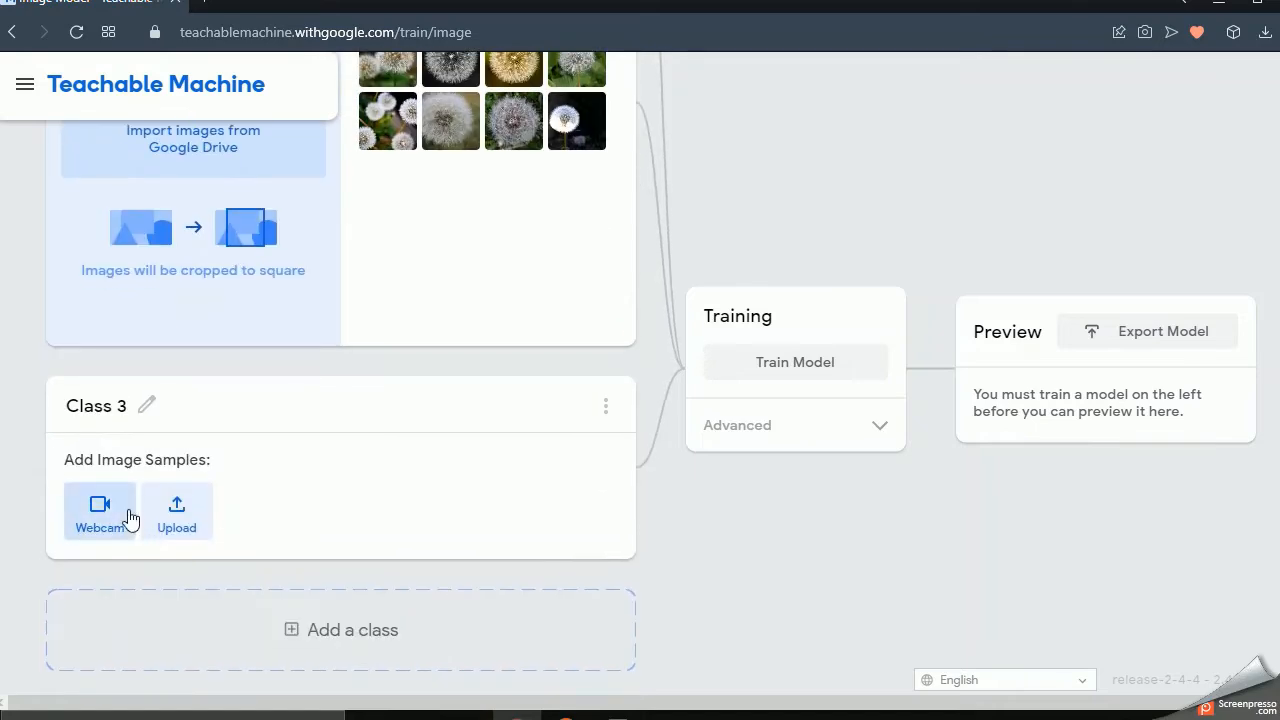
pyautogui.click(108, 405)
pyautogui.write('Tulip')
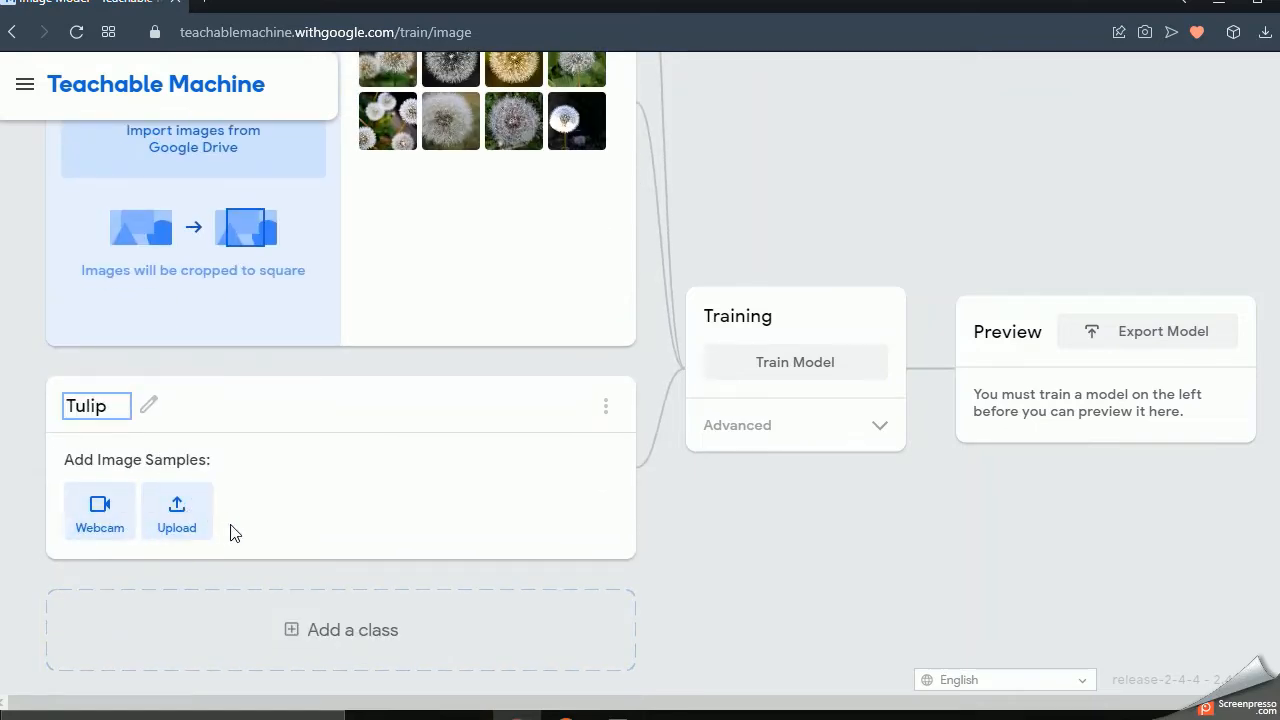
# Start uploading local image files to the Tulip class and browse to Dataset_bunga > Tulip
pyautogui.click(177, 515)
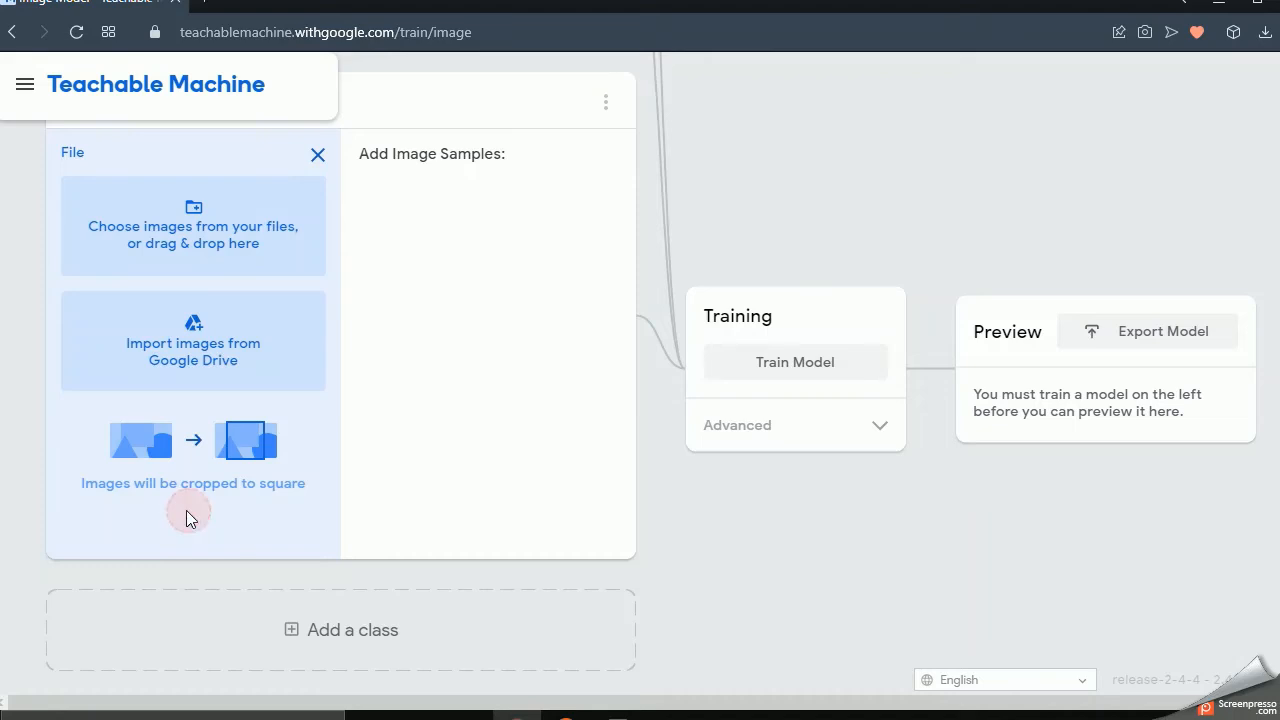
pyautogui.click(212, 240)
pyautogui.click(326, 497)
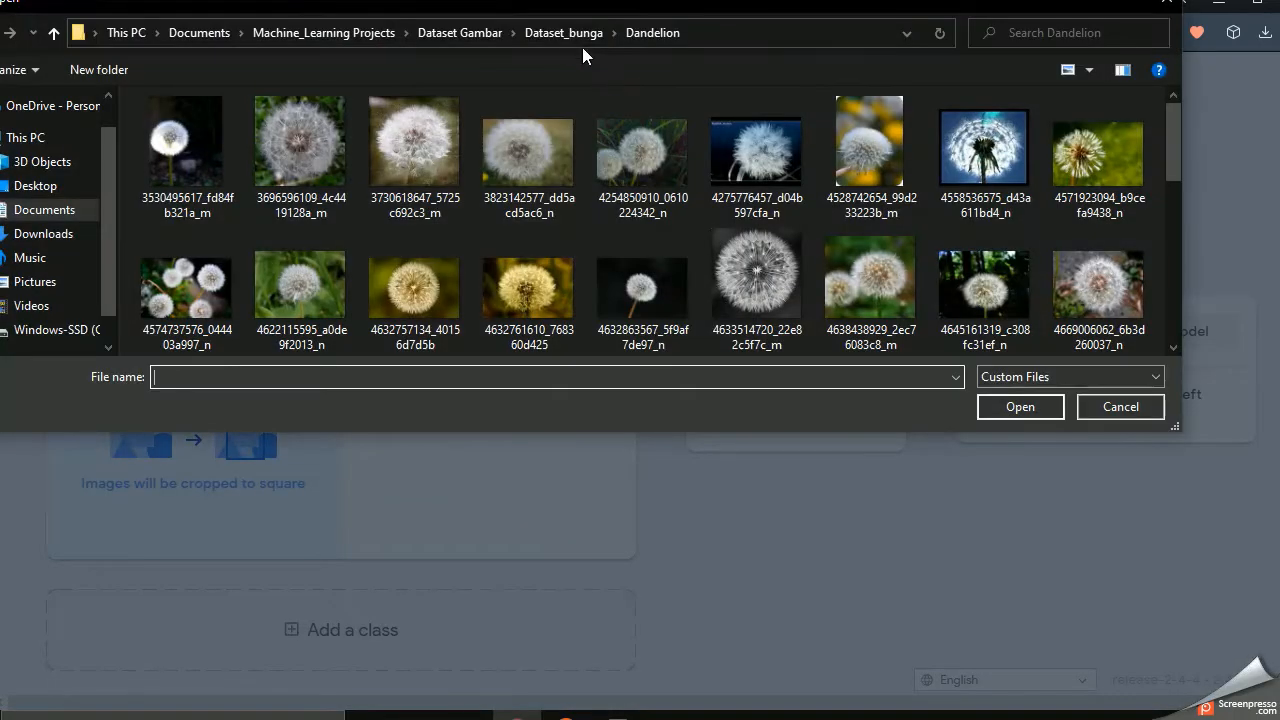
pyautogui.click(563, 33)
pyautogui.doubleClick(191, 174)
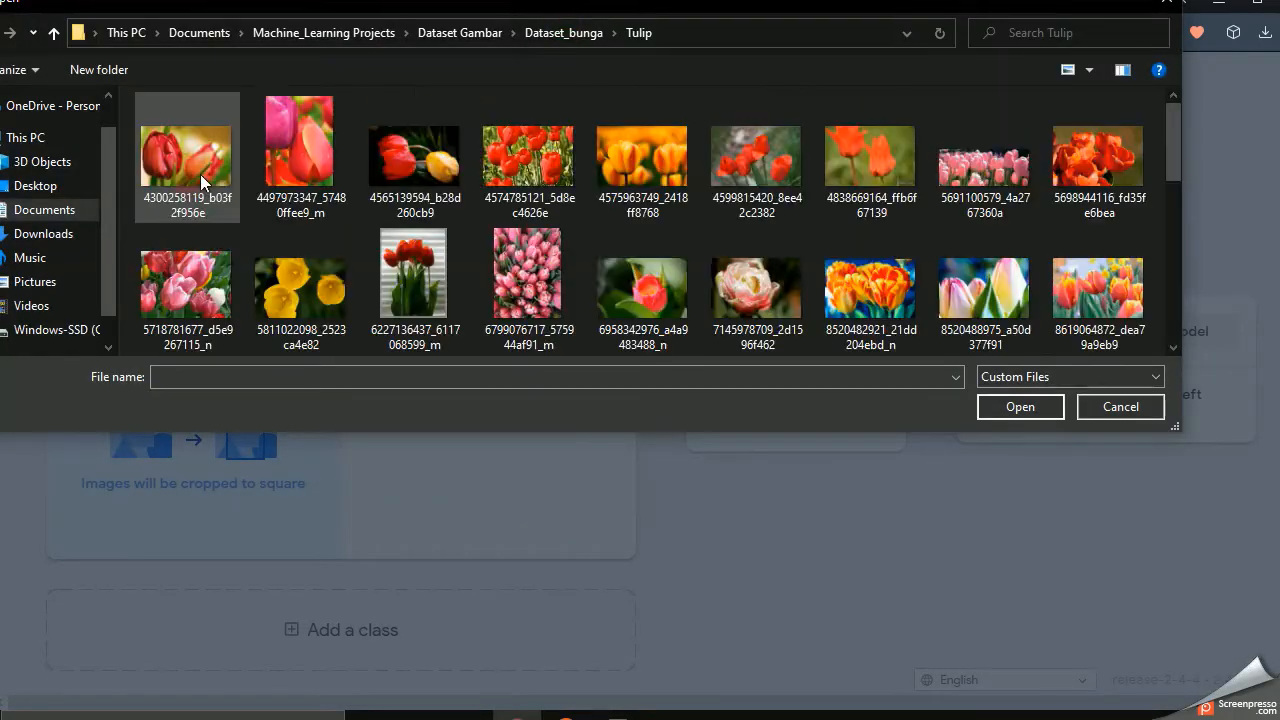
# Select twelve assorted tulip images from across the folder and upload them as samples of the Tulip class
pyautogui.click(211, 165)
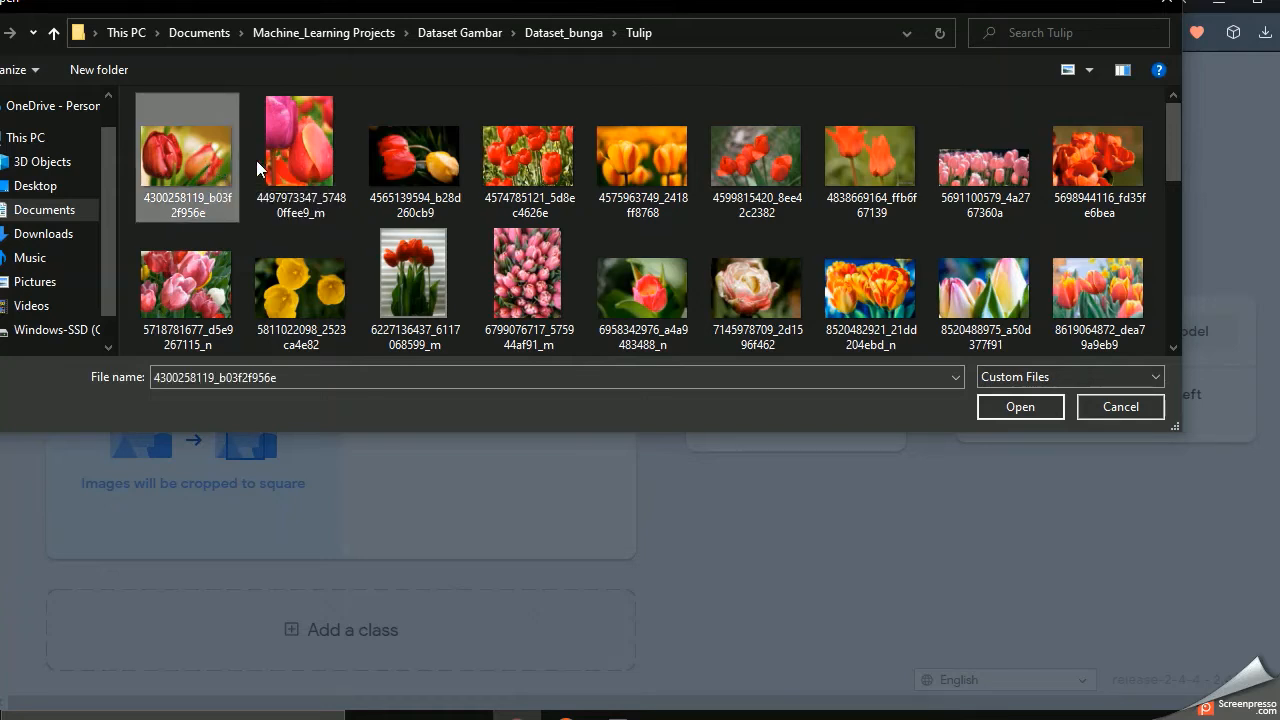
pyautogui.keyDown('ctrl'); pyautogui.click(295, 158); pyautogui.keyUp('ctrl')
pyautogui.keyDown('ctrl'); pyautogui.click(413, 160); pyautogui.keyUp('ctrl')
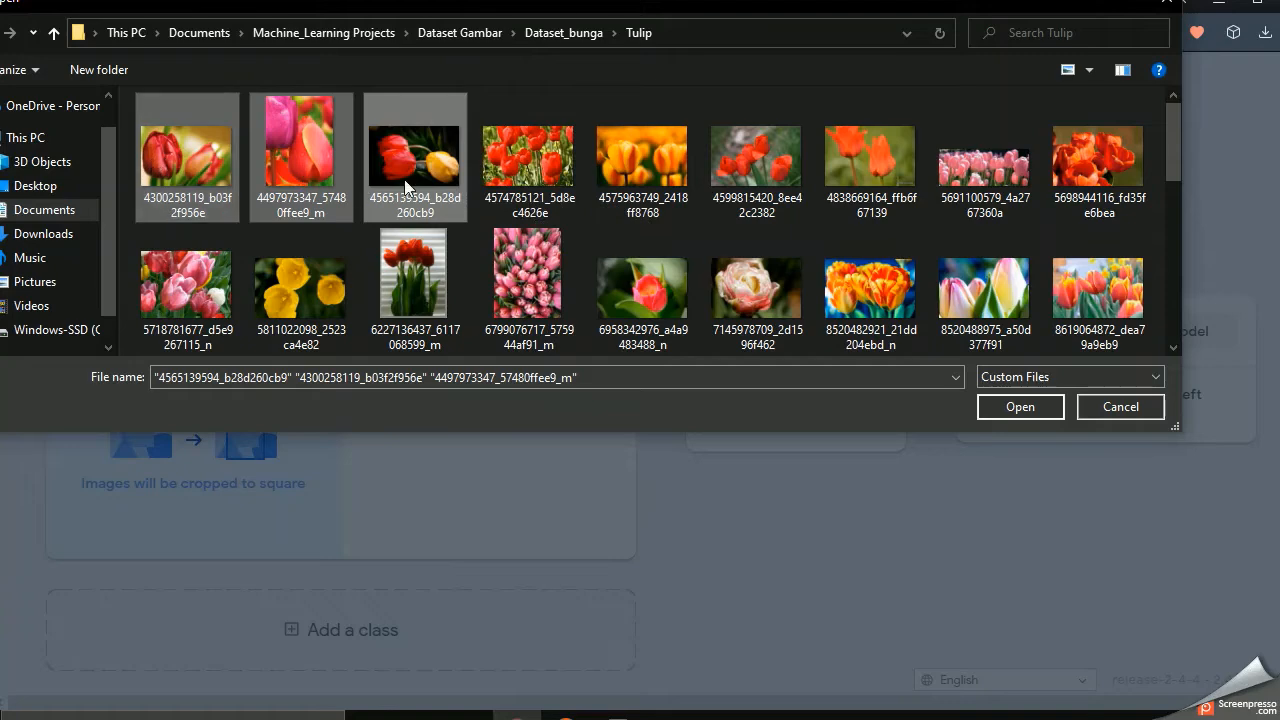
pyautogui.keyDown('ctrl'); pyautogui.click(540, 170); pyautogui.keyUp('ctrl')
pyautogui.scroll(-3, 1176, 158)
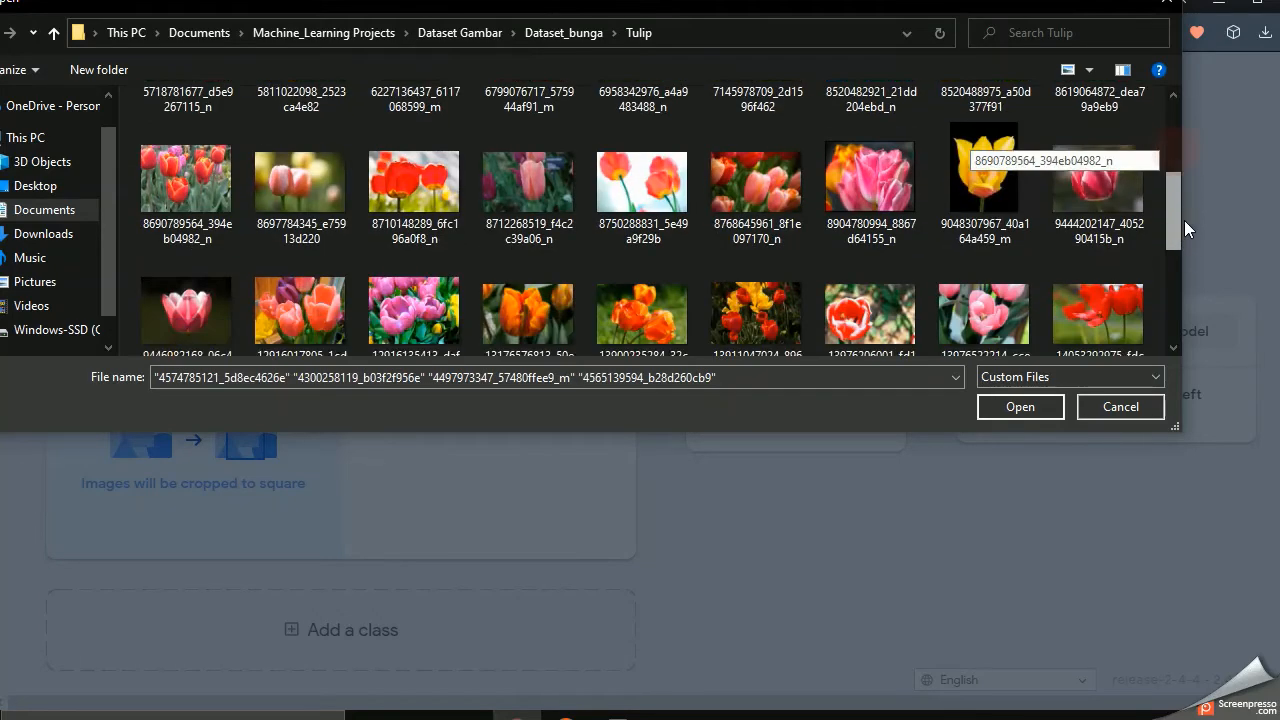
pyautogui.keyDown('ctrl'); pyautogui.click(863, 152); pyautogui.keyUp('ctrl')
pyautogui.keyDown('ctrl'); pyautogui.click(640, 170); pyautogui.keyUp('ctrl')
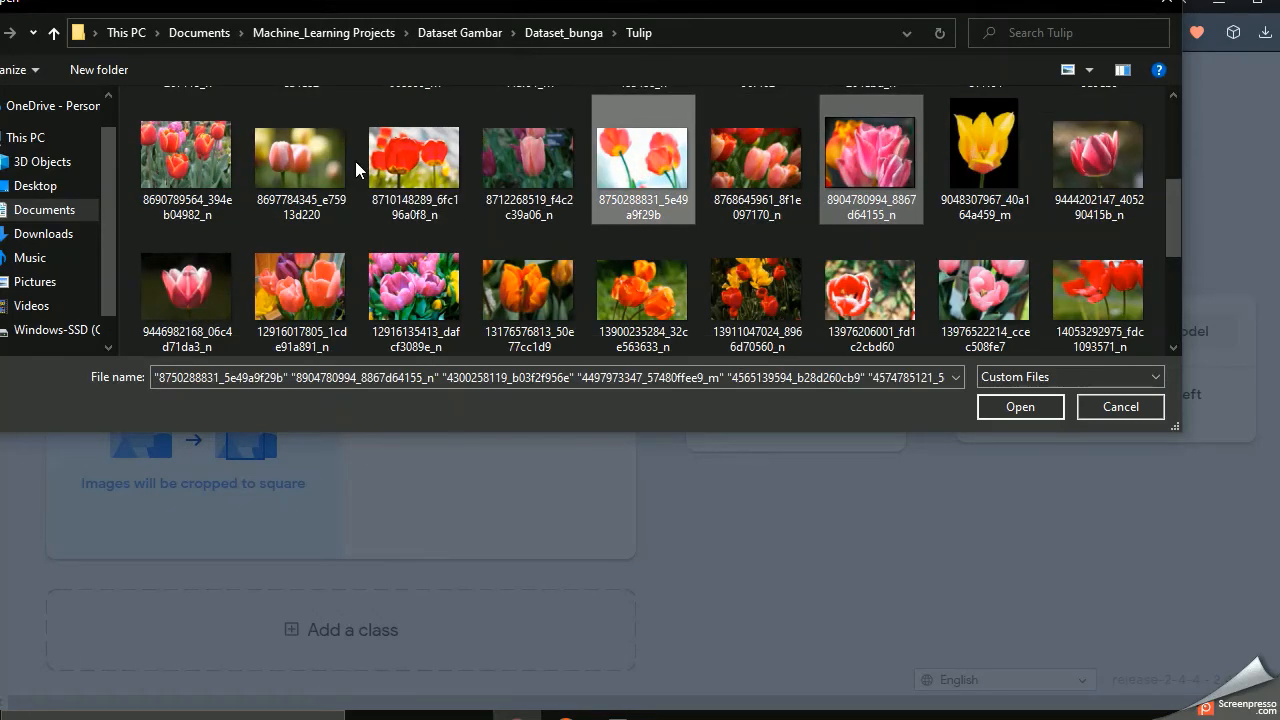
pyautogui.keyDown('ctrl'); pyautogui.click(415, 167); pyautogui.keyUp('ctrl')
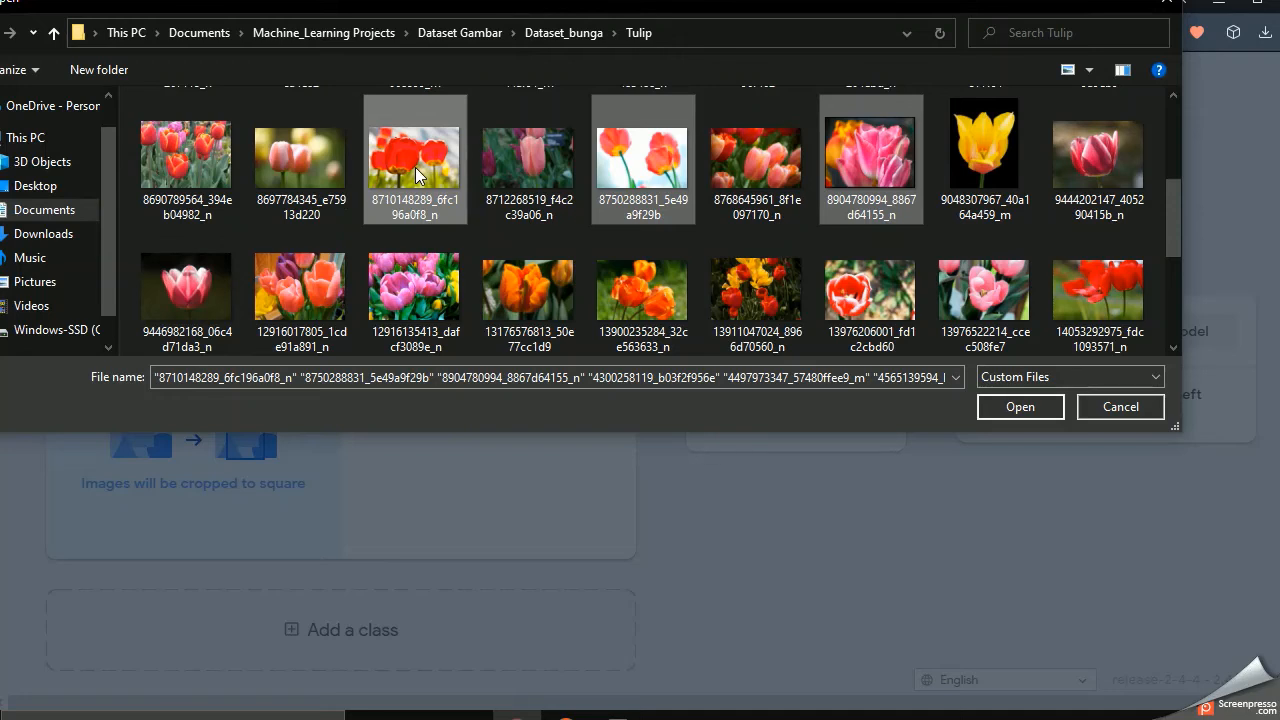
pyautogui.keyDown('ctrl'); pyautogui.click(445, 280); pyautogui.keyUp('ctrl')
pyautogui.keyDown('ctrl'); pyautogui.click(552, 305); pyautogui.keyUp('ctrl')
pyautogui.keyDown('ctrl'); pyautogui.click(662, 303); pyautogui.keyUp('ctrl')
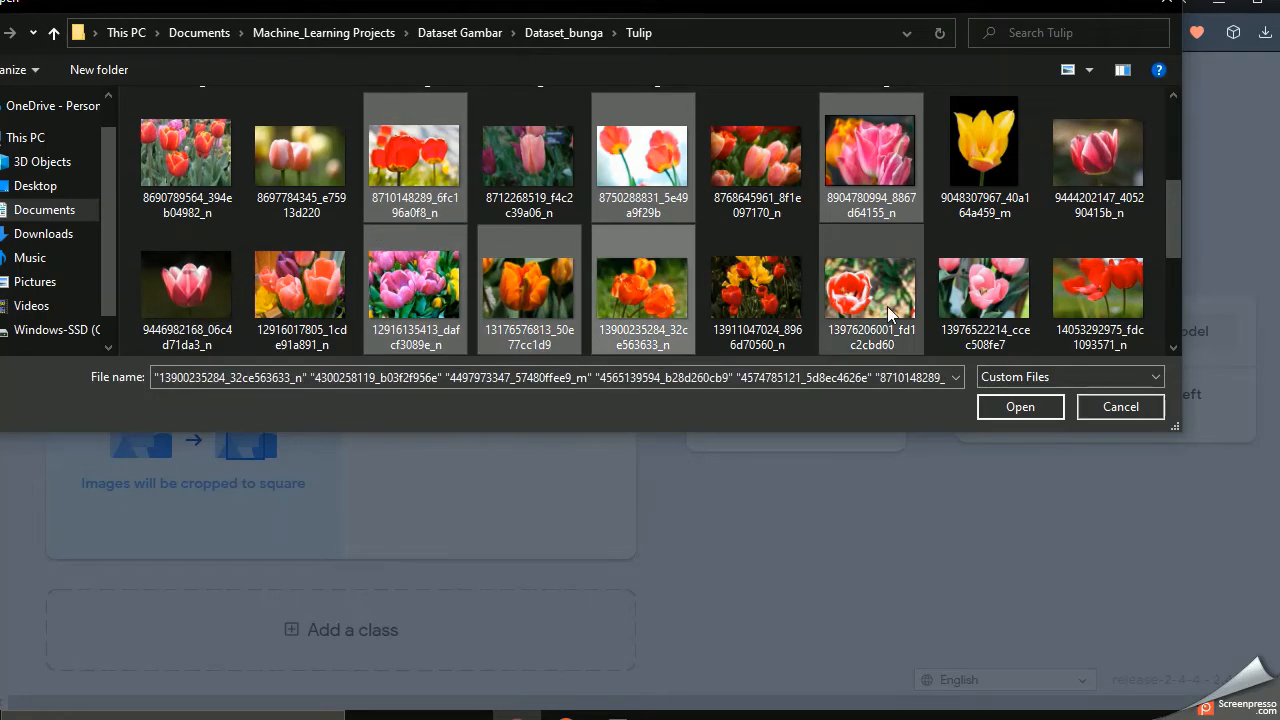
pyautogui.keyDown('ctrl'); pyautogui.click(888, 305); pyautogui.keyUp('ctrl')
pyautogui.keyDown('ctrl'); pyautogui.click(1026, 300); pyautogui.keyUp('ctrl')
pyautogui.click(1036, 409)
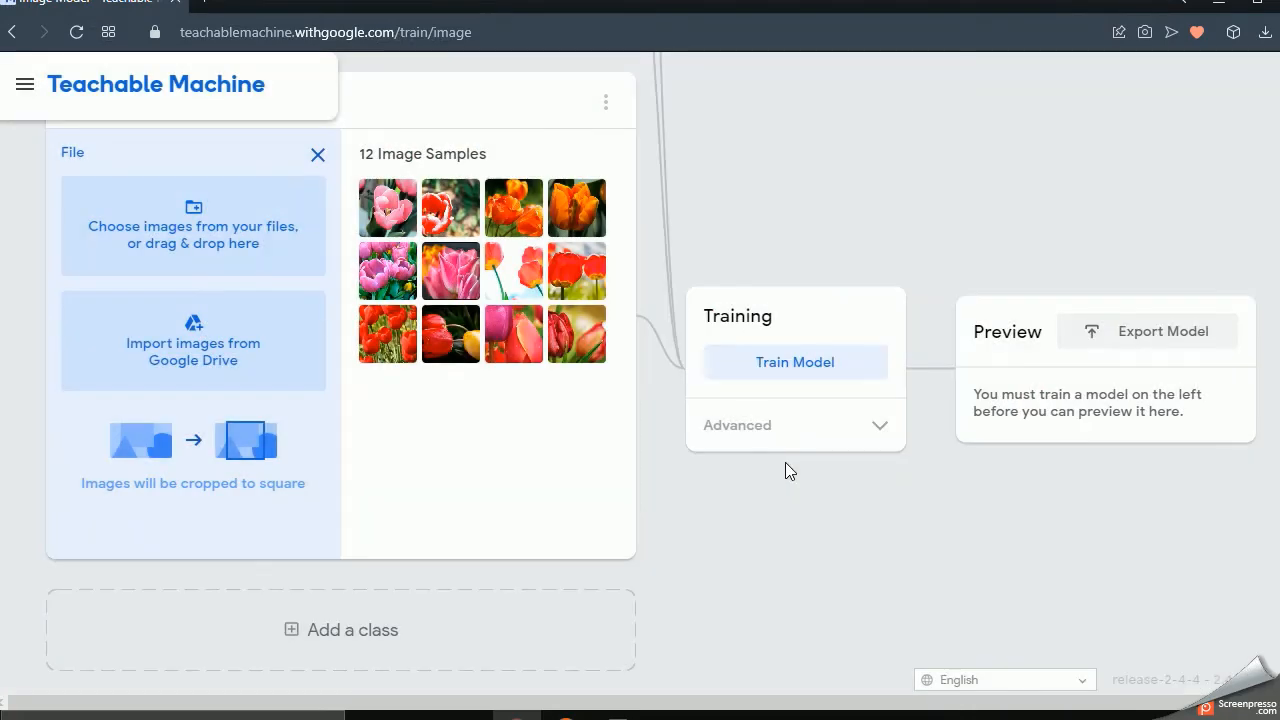
# Review the class samples and the advanced training settings for epochs, batch size and learning rate
pyautogui.scroll(3, 838, 519)
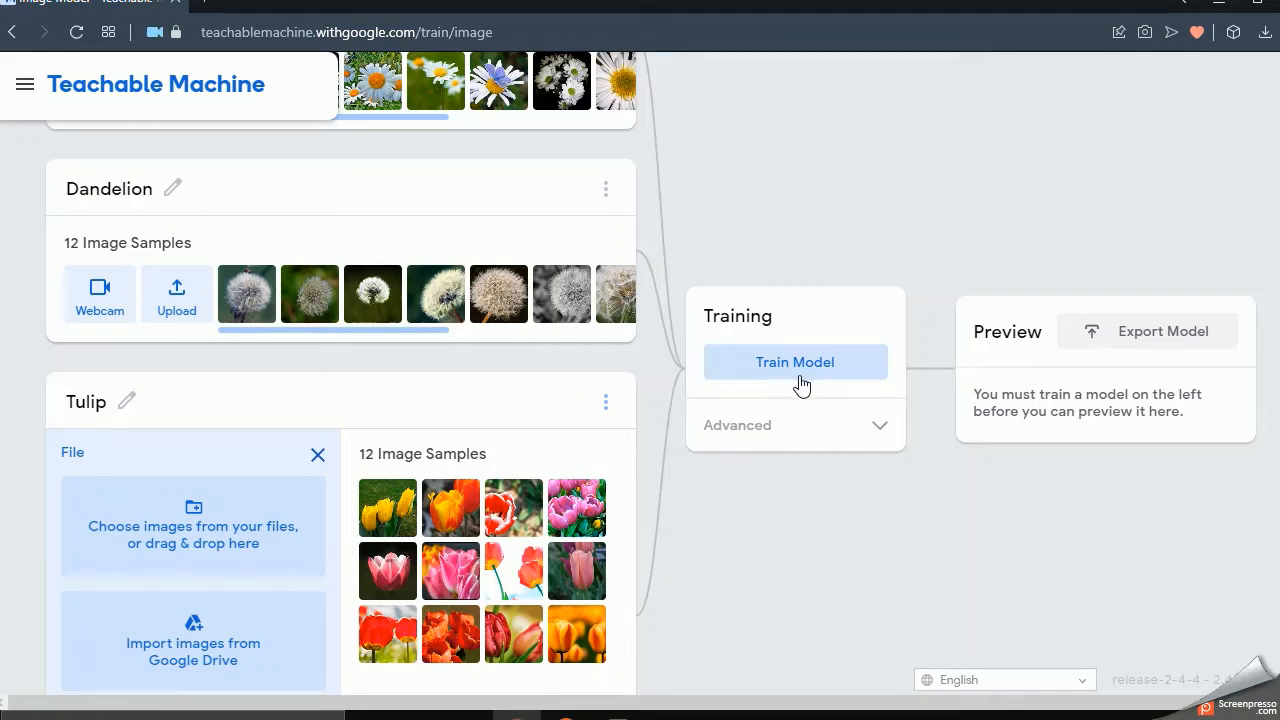
pyautogui.scroll(-2, 497, 494)
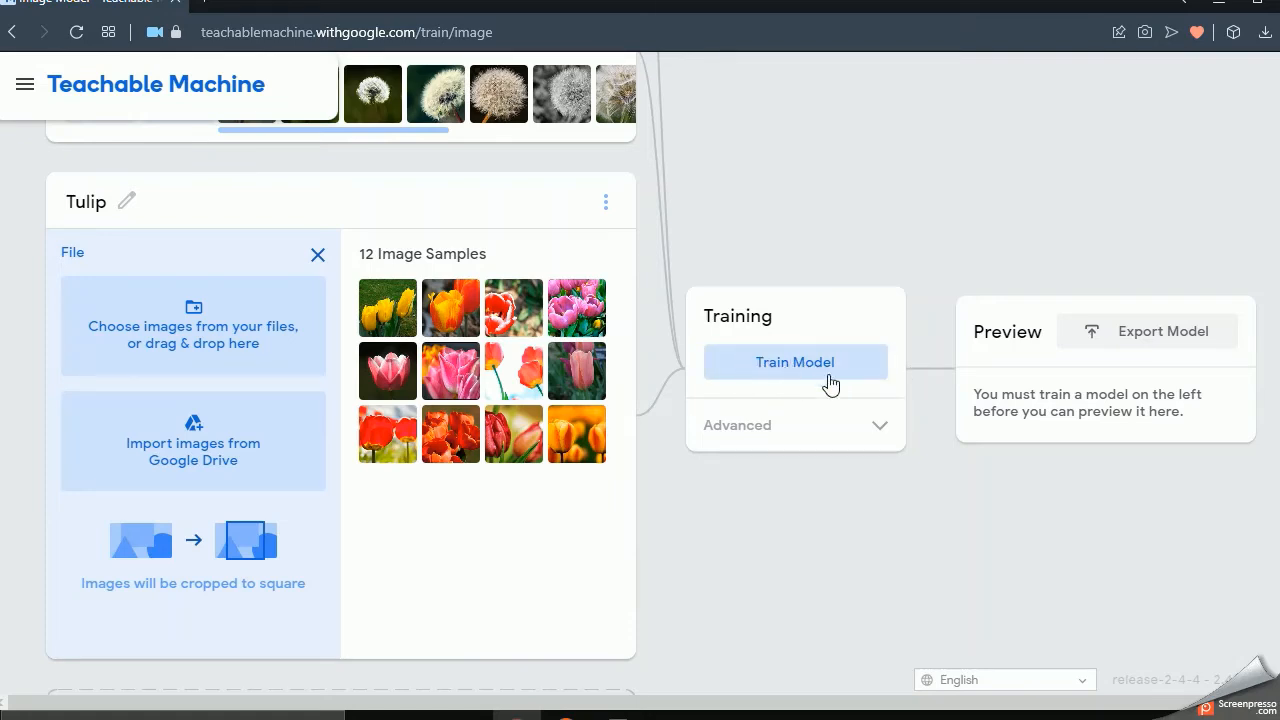
pyautogui.click(880, 428)
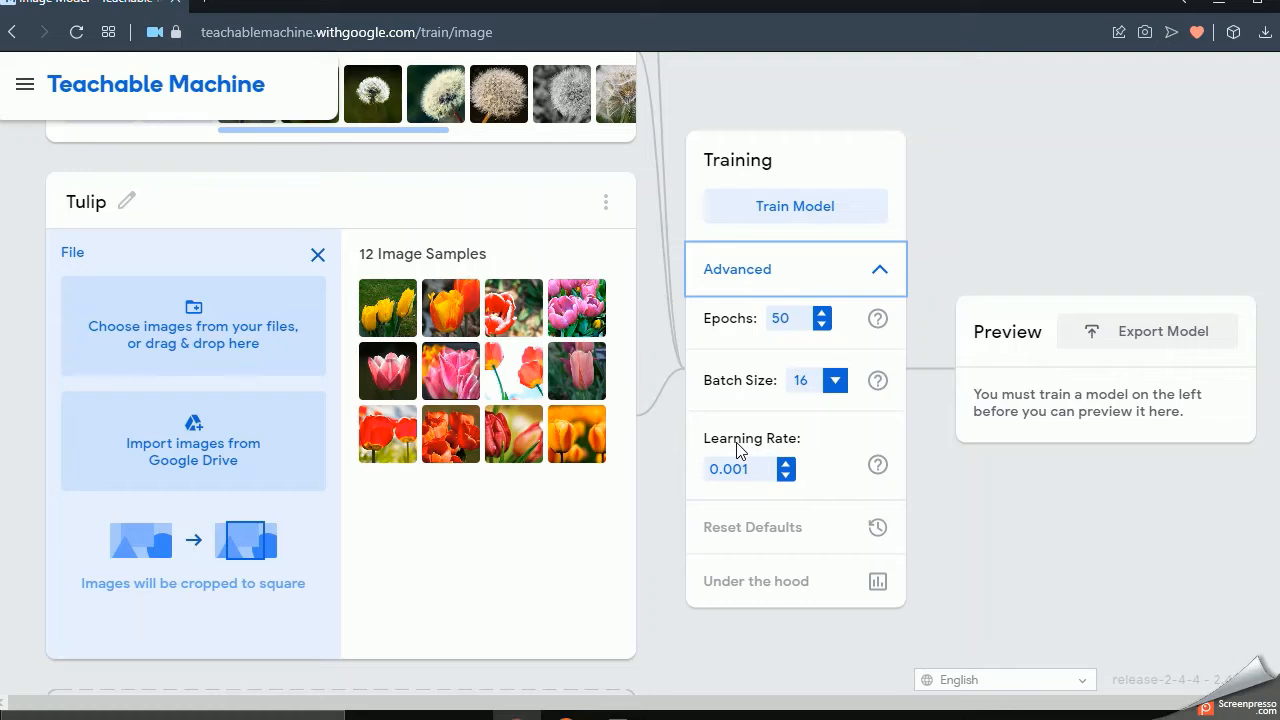
pyautogui.click(884, 280)
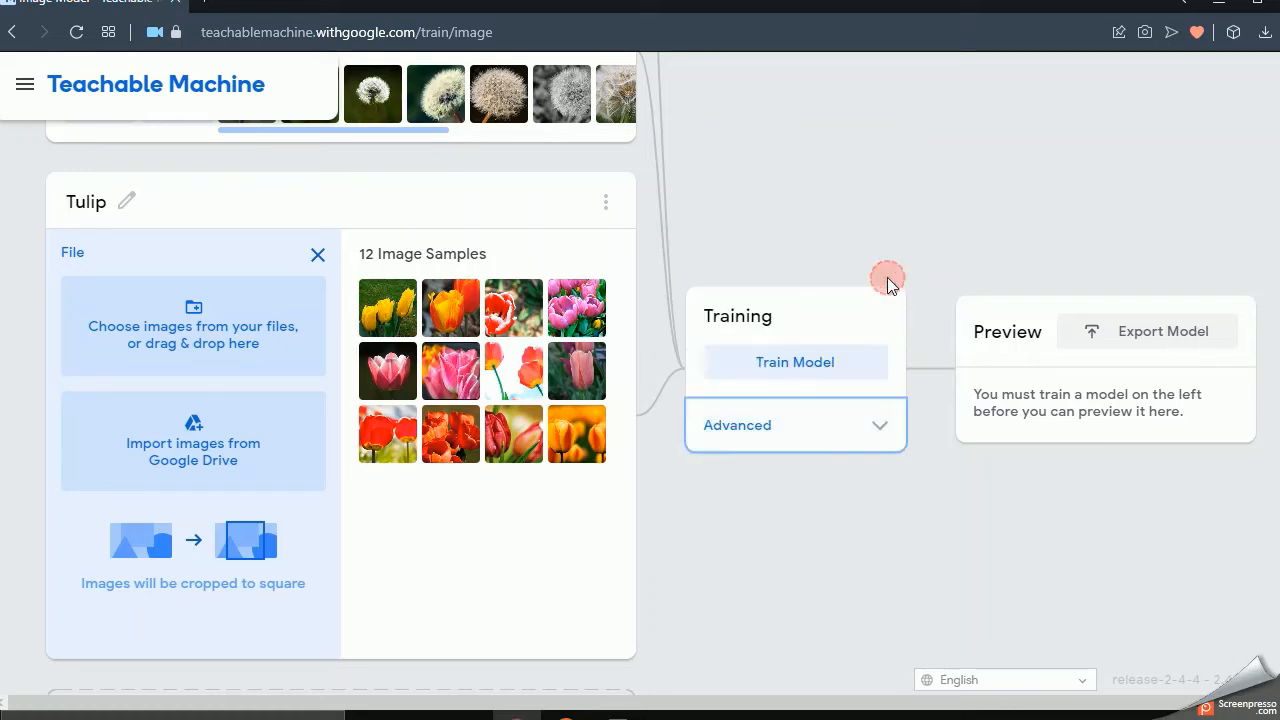
# Train the model on the Daisy, Dandelion and Tulip samples, acknowledging the notice about keeping the tab open
pyautogui.click(797, 364)
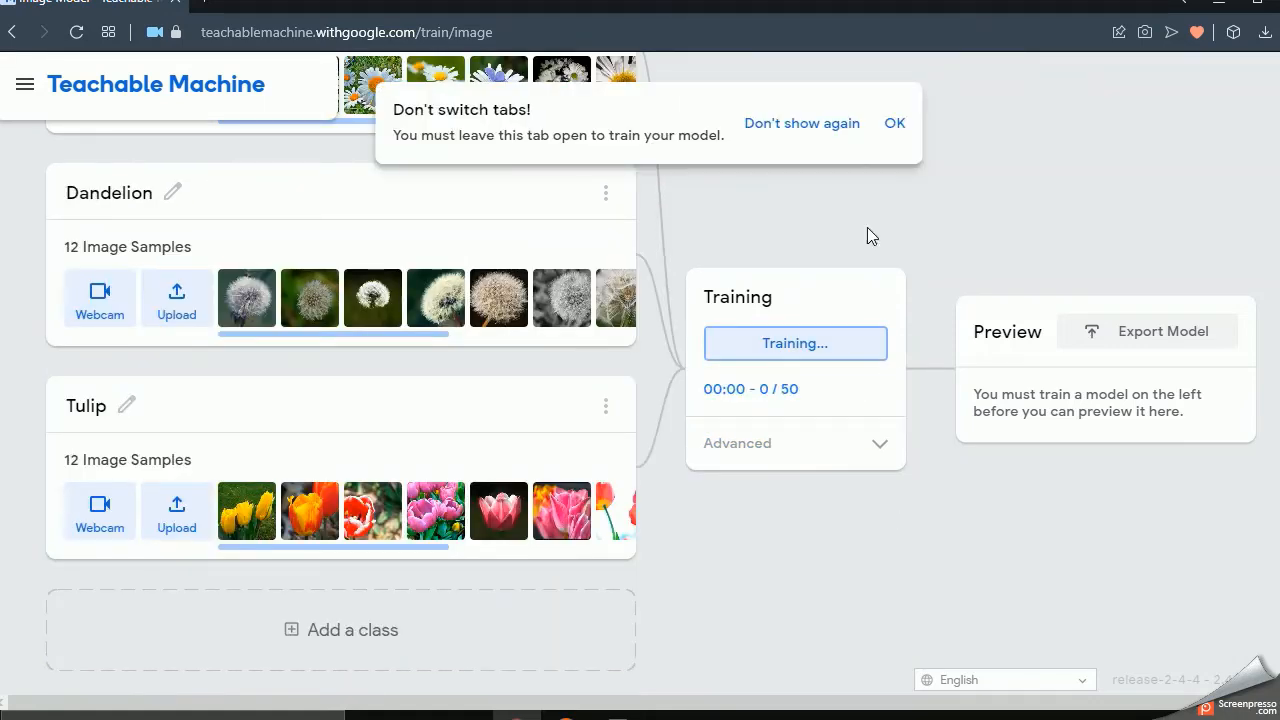
pyautogui.click(893, 125)
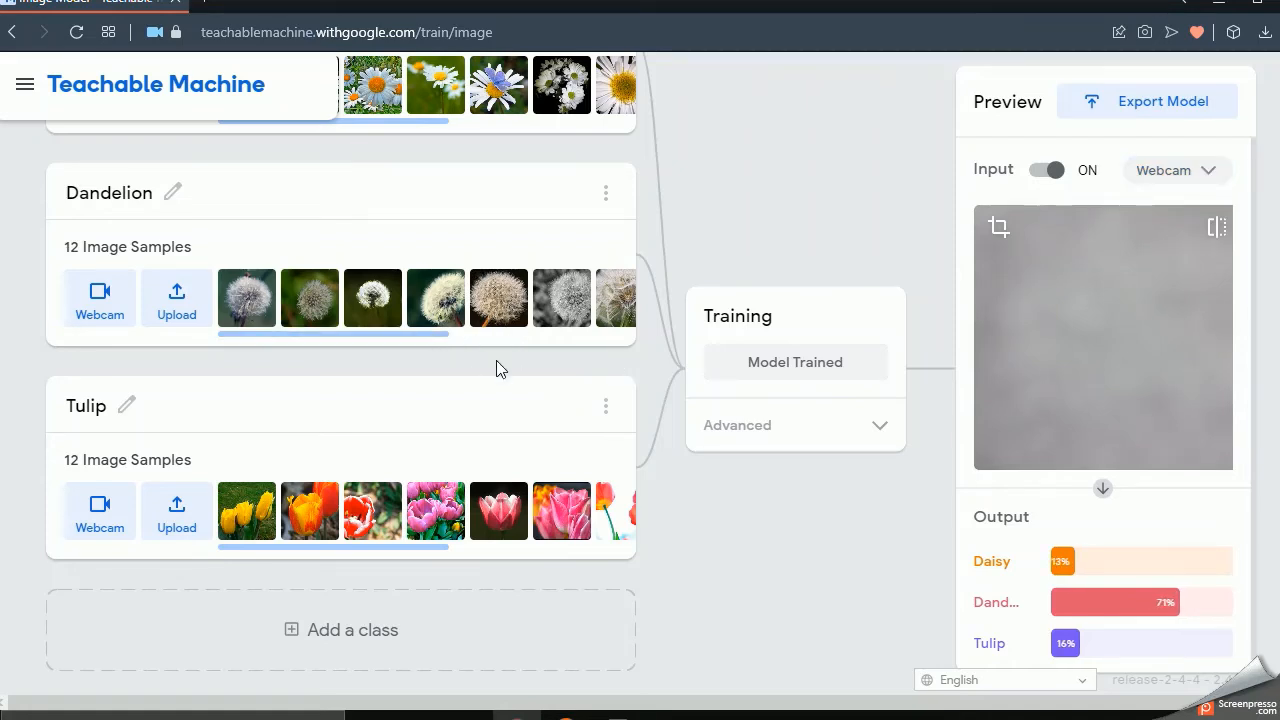
pyautogui.scroll(1, 385, 372)
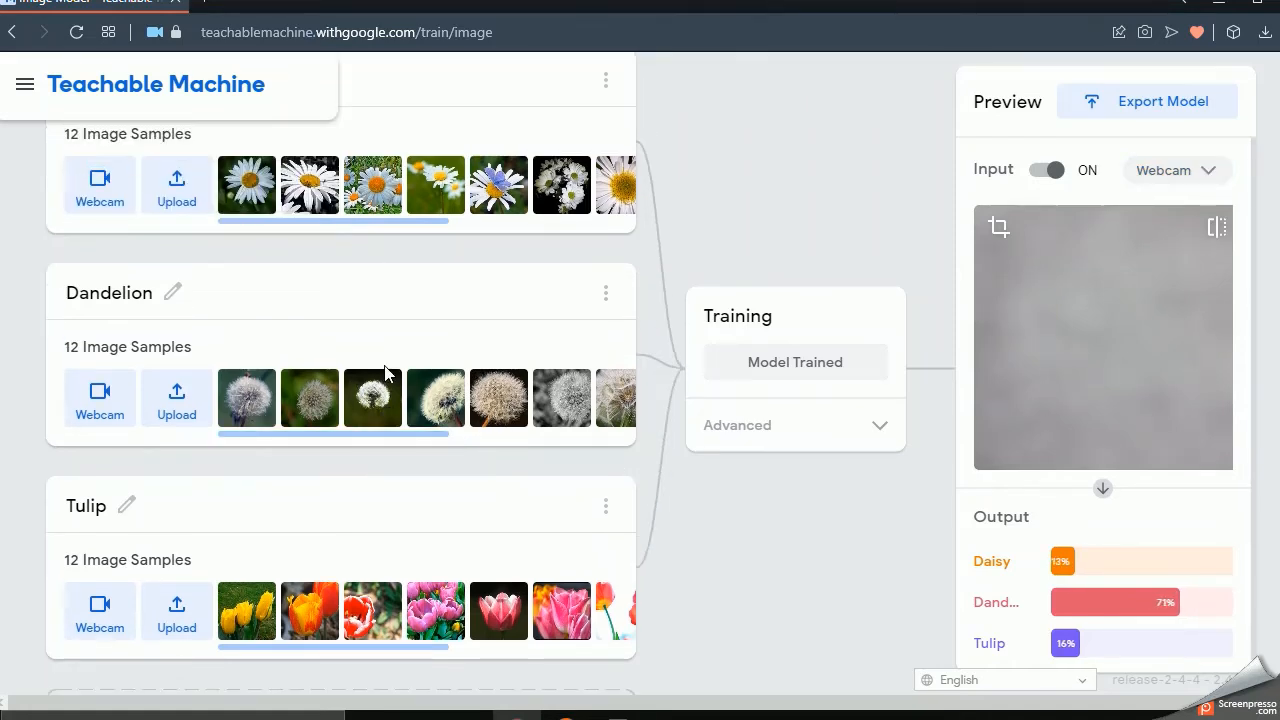
# Switch the preview input from webcam to file and browse the local images to Dataset Gambar > test
pyautogui.click(1209, 184)
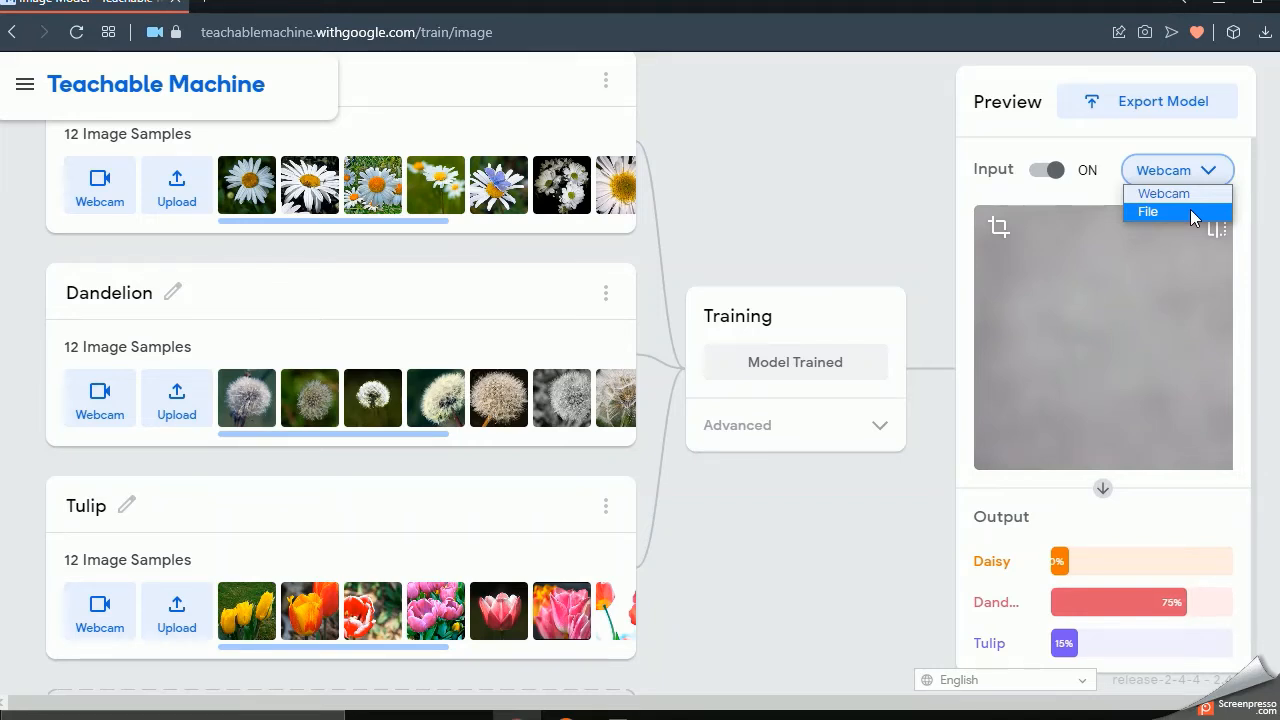
pyautogui.click(1190, 211)
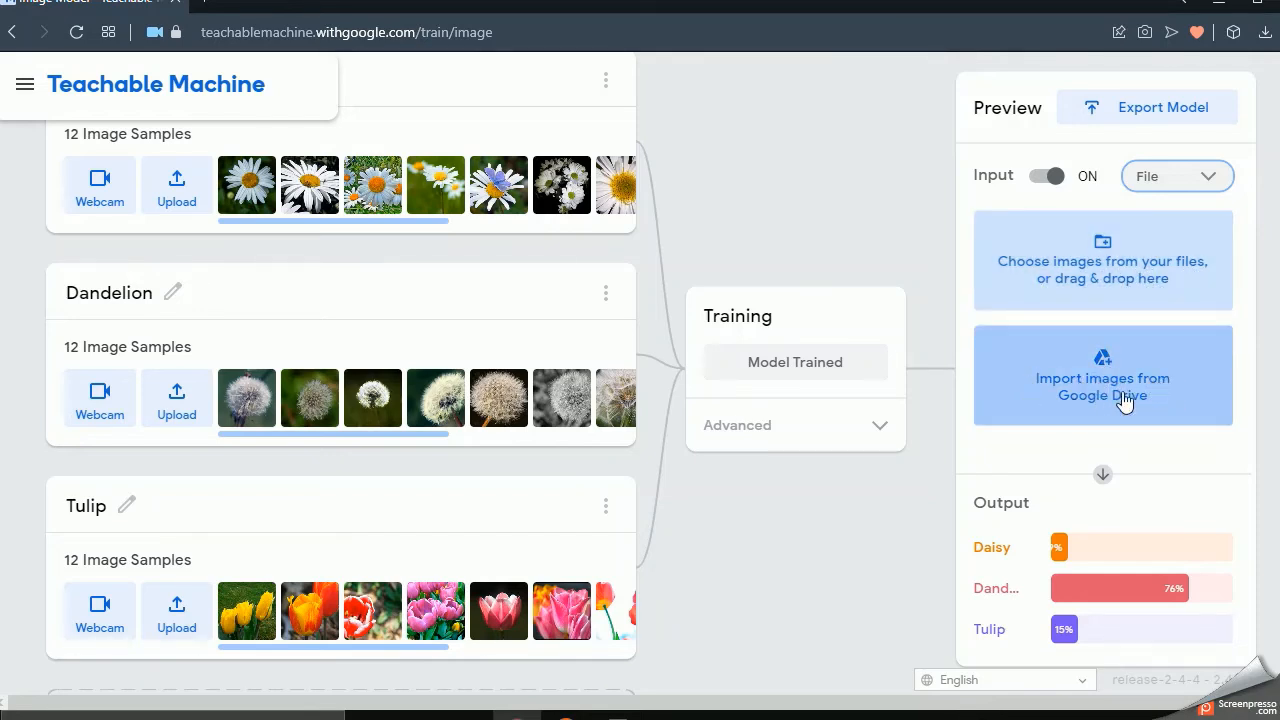
pyautogui.click(1118, 285)
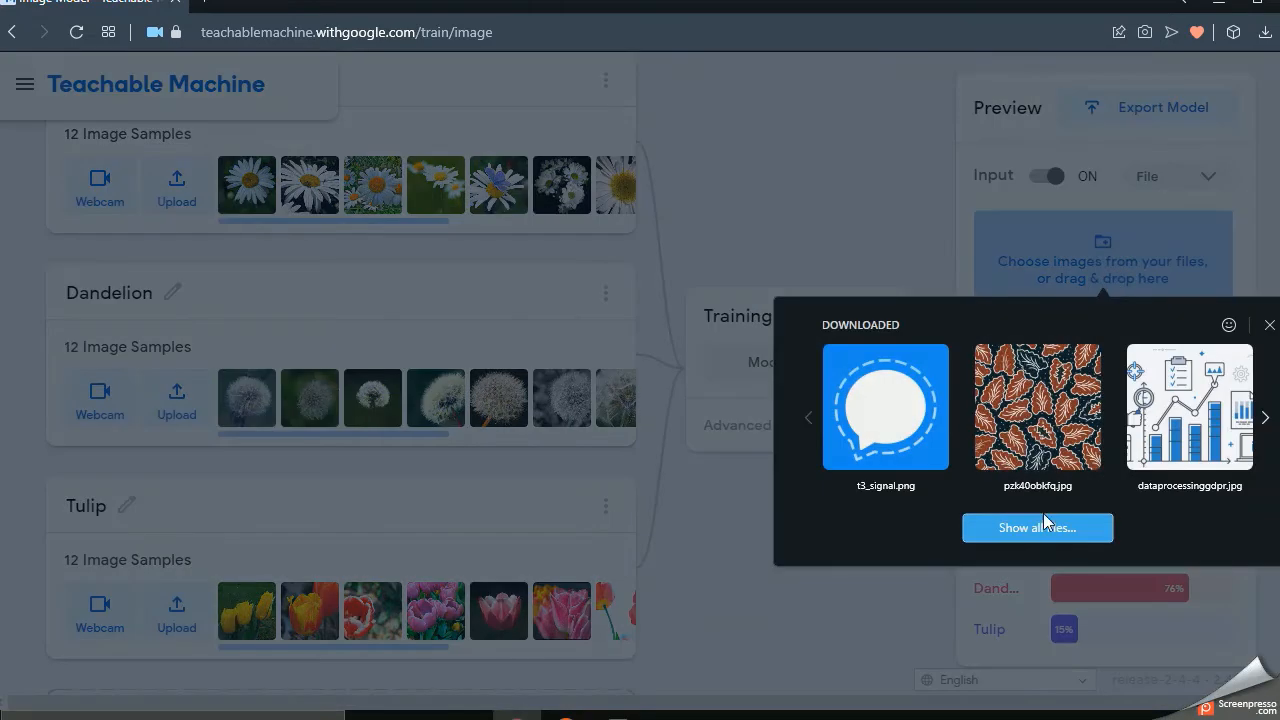
pyautogui.click(1012, 524)
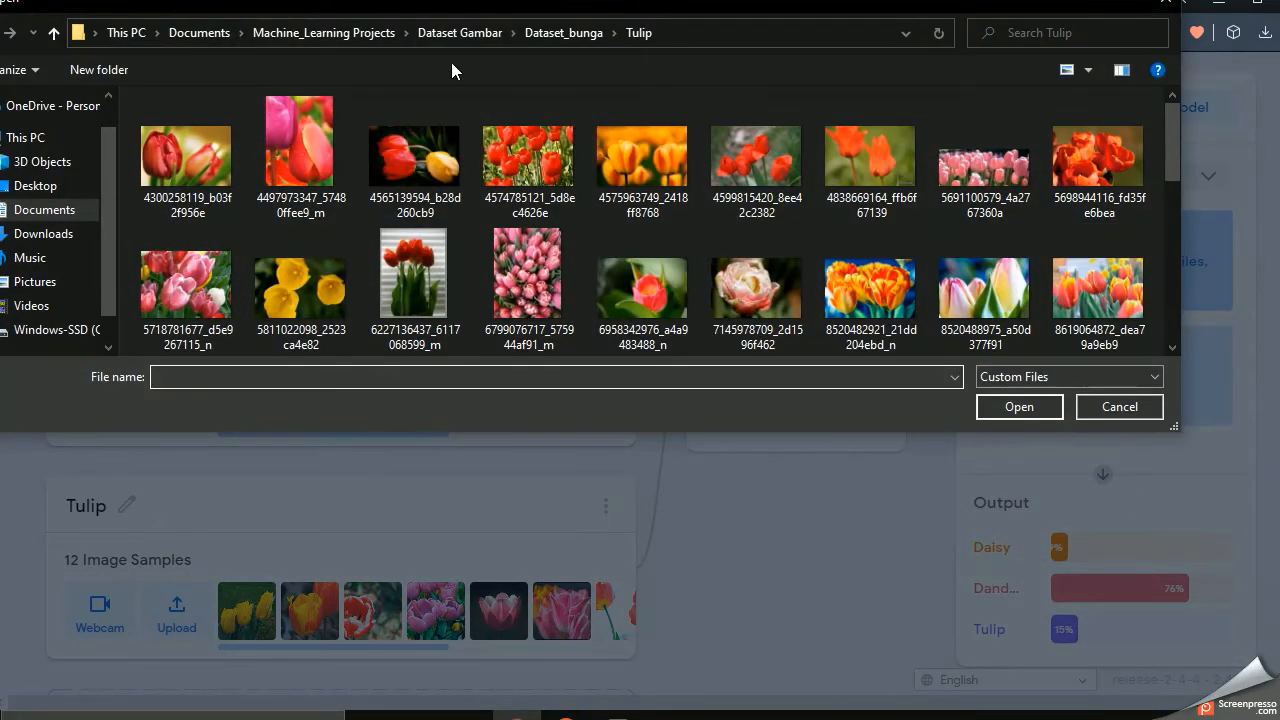
pyautogui.click(445, 33)
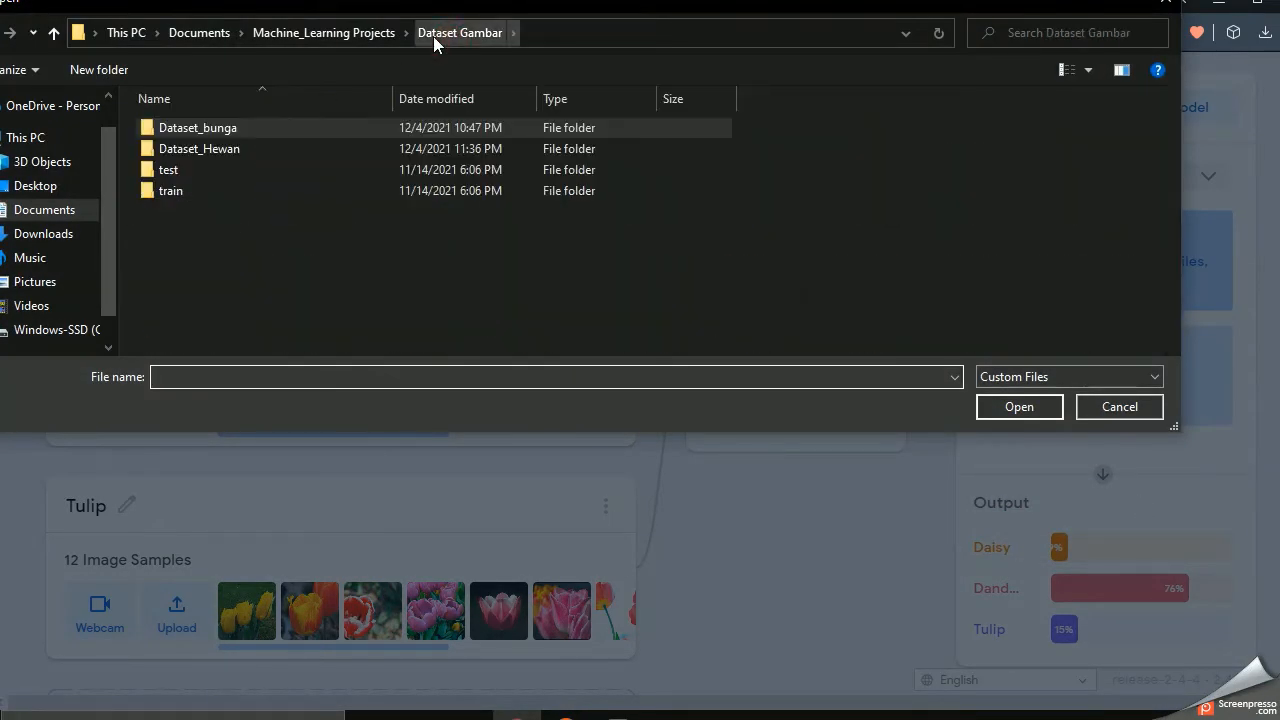
pyautogui.doubleClick(206, 172)
# Load the dandelion picture Image_20 into the preview and check its class predictions
pyautogui.scroll(-2, 785, 250)
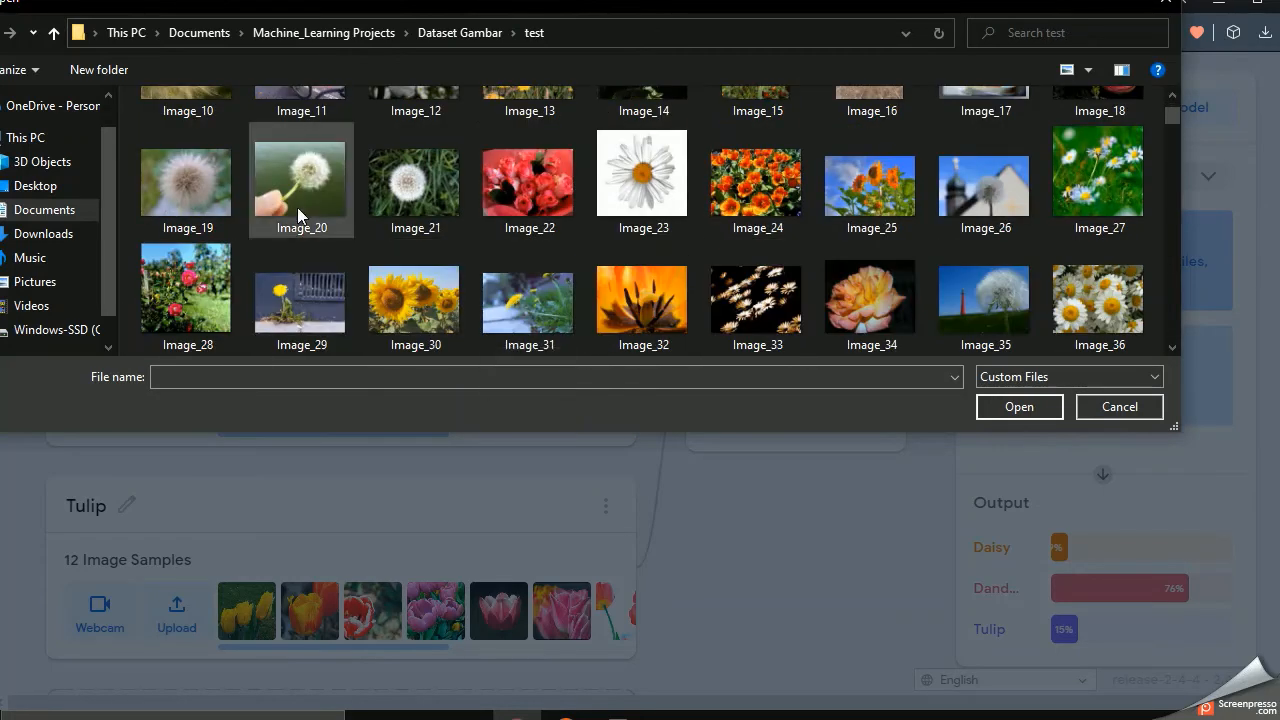
pyautogui.click(312, 186)
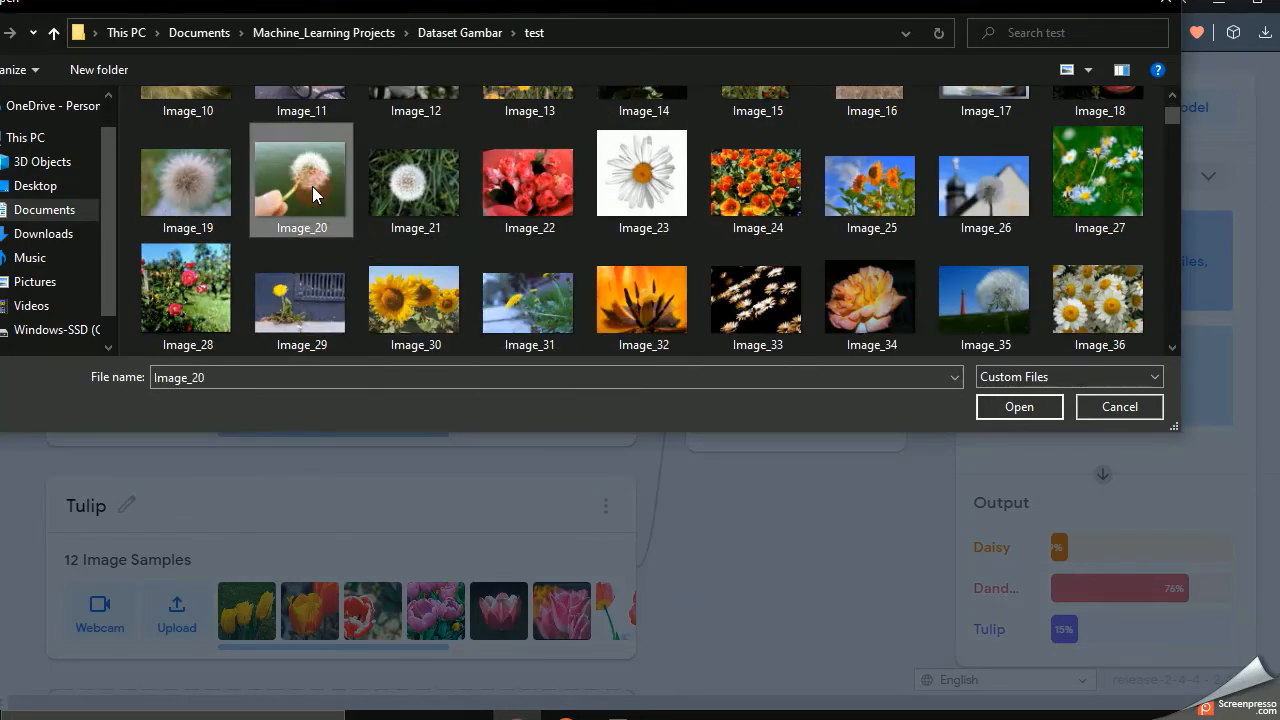
pyautogui.click(1015, 407)
pyautogui.scroll(-2, 1186, 429)
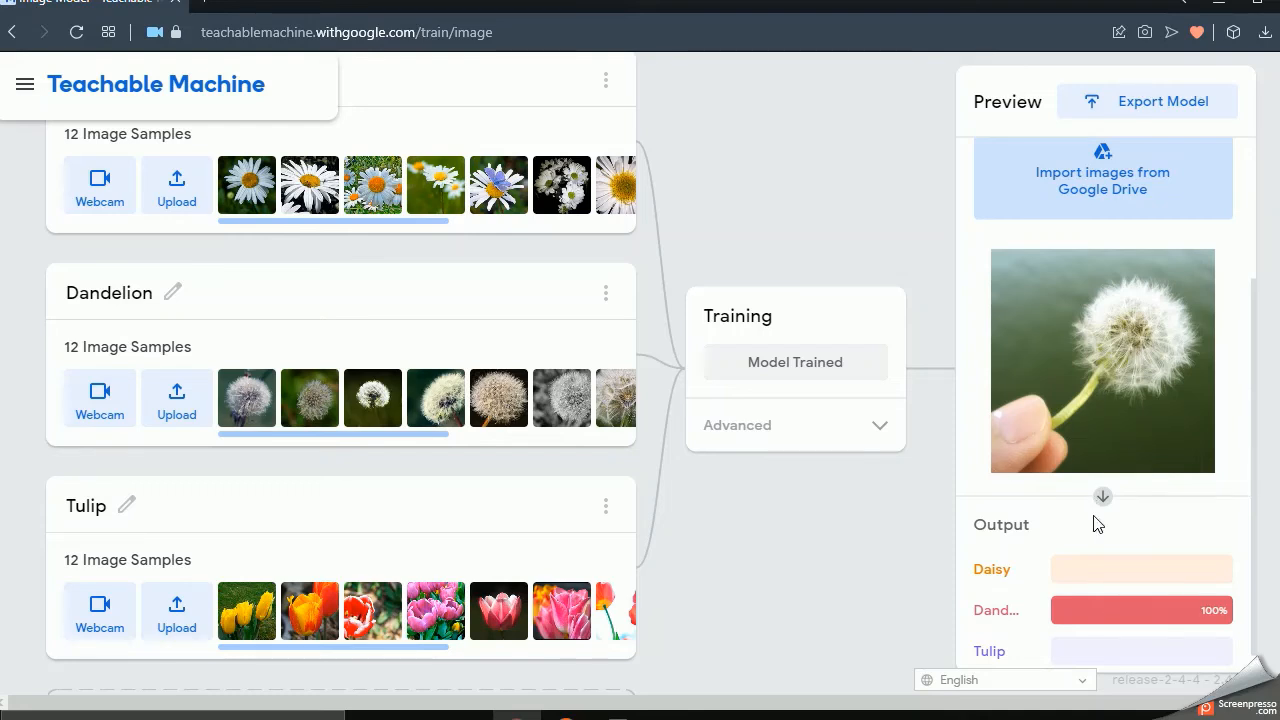
# Test the model on the daisy picture Image_103 from the test folder and check its class predictions
pyautogui.scroll(2, 1080, 565)
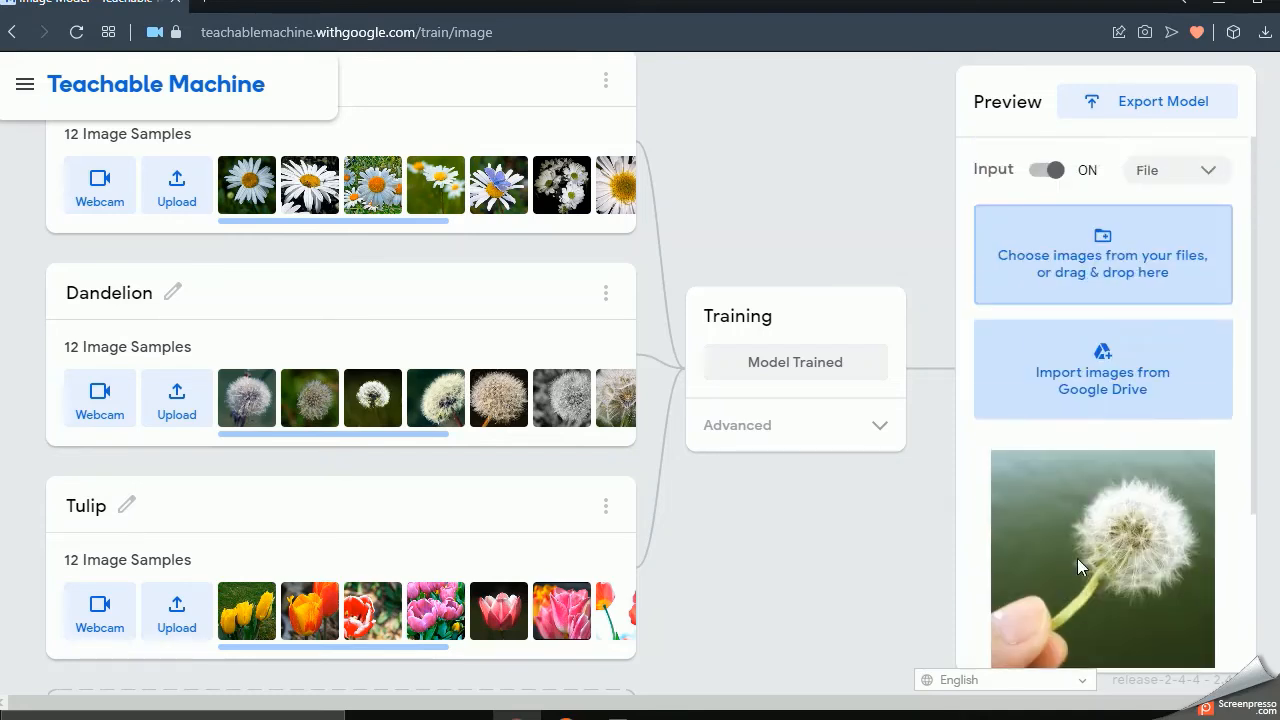
pyautogui.click(1106, 277)
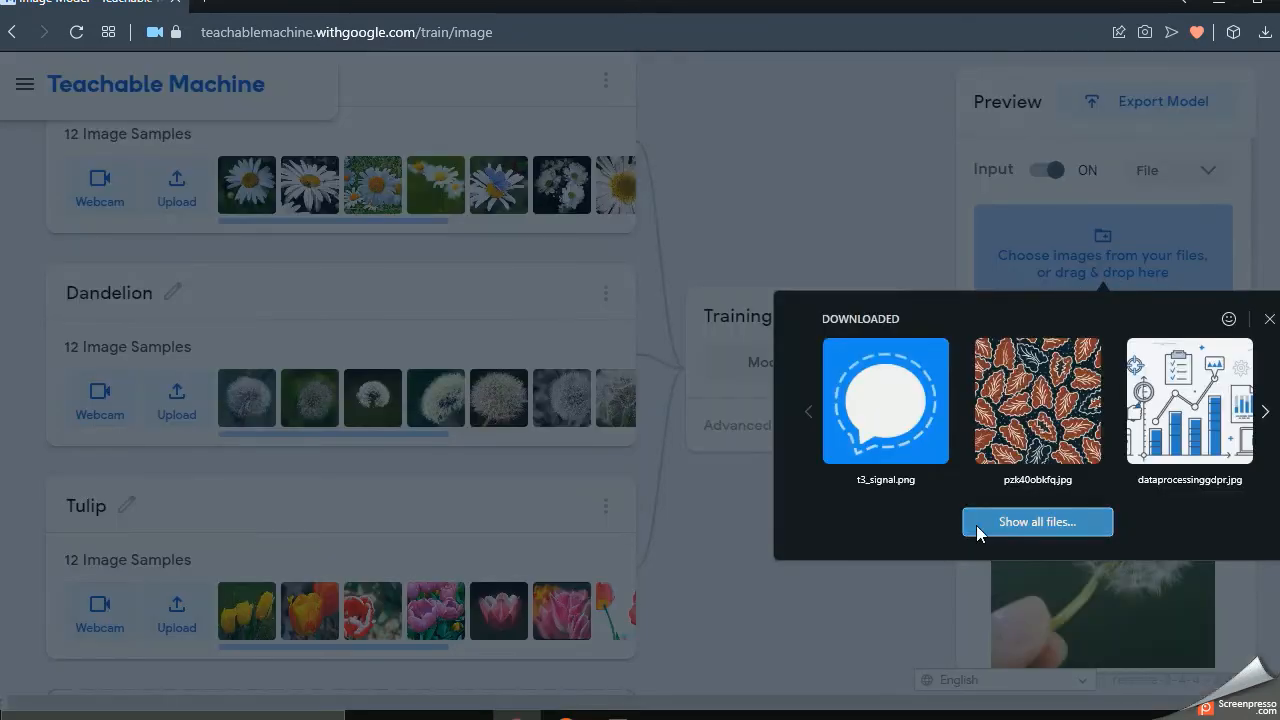
pyautogui.click(980, 523)
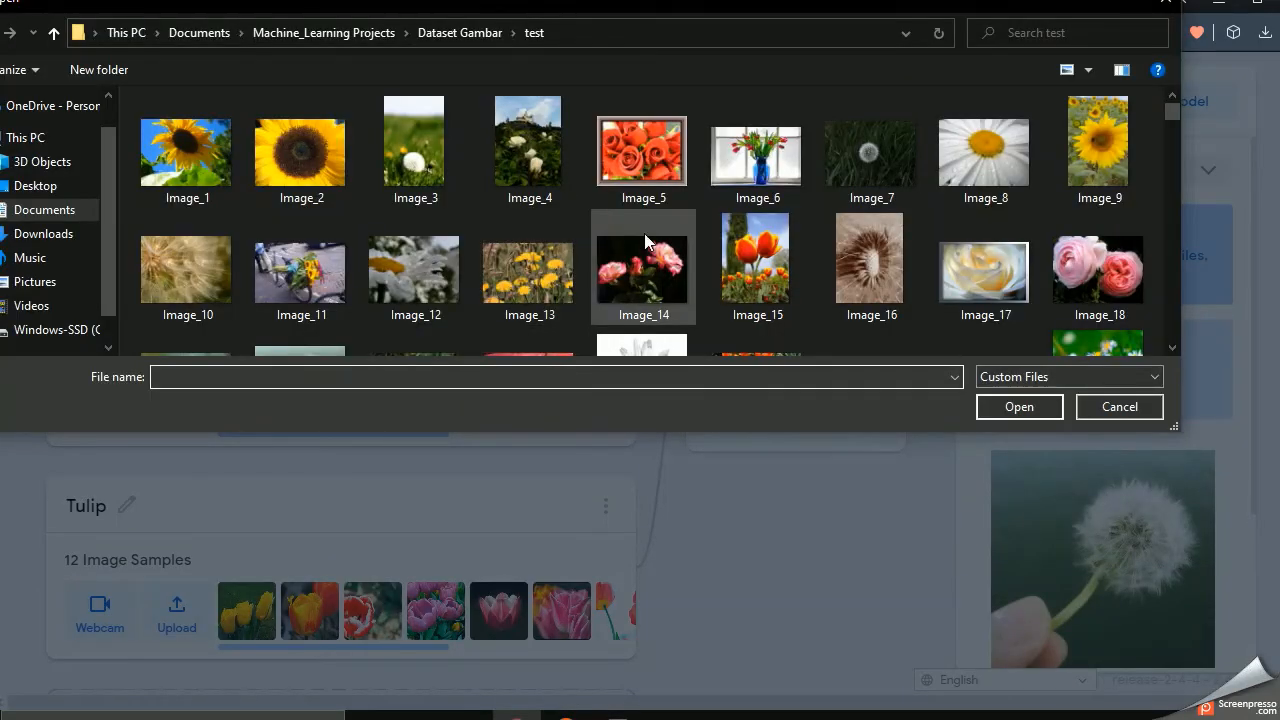
pyautogui.scroll(-10, 740, 240)
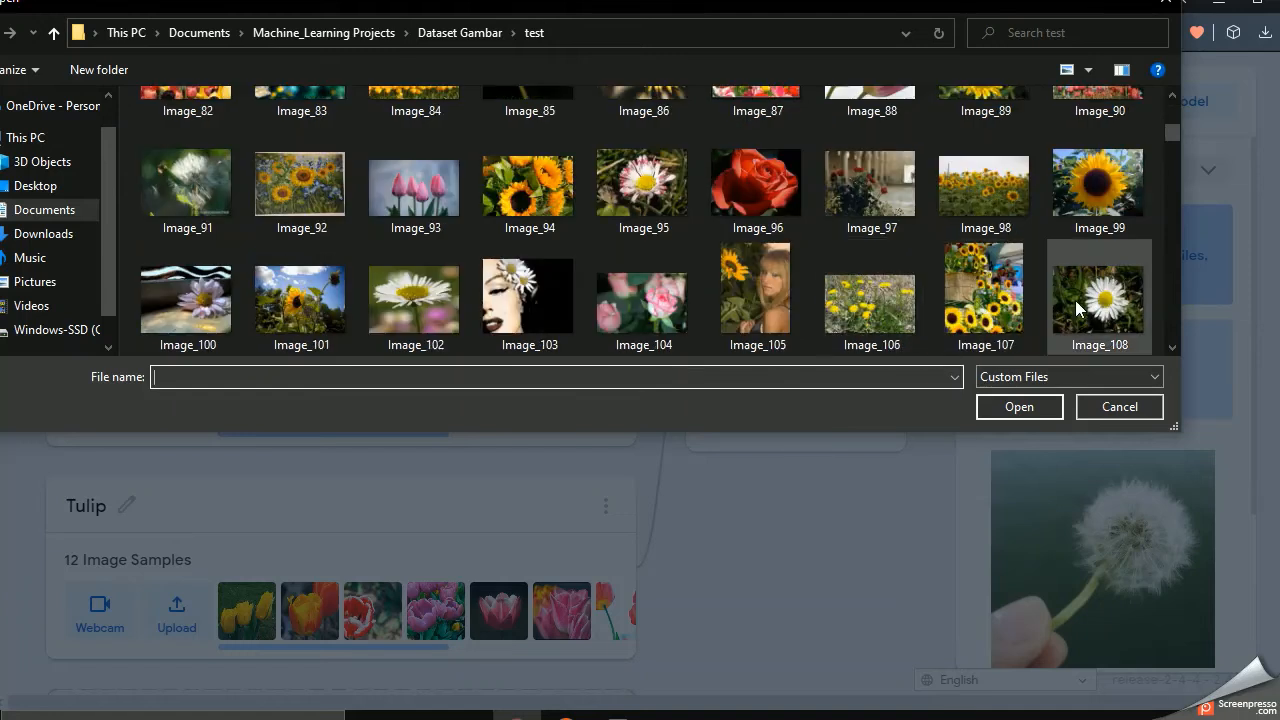
pyautogui.click(515, 311)
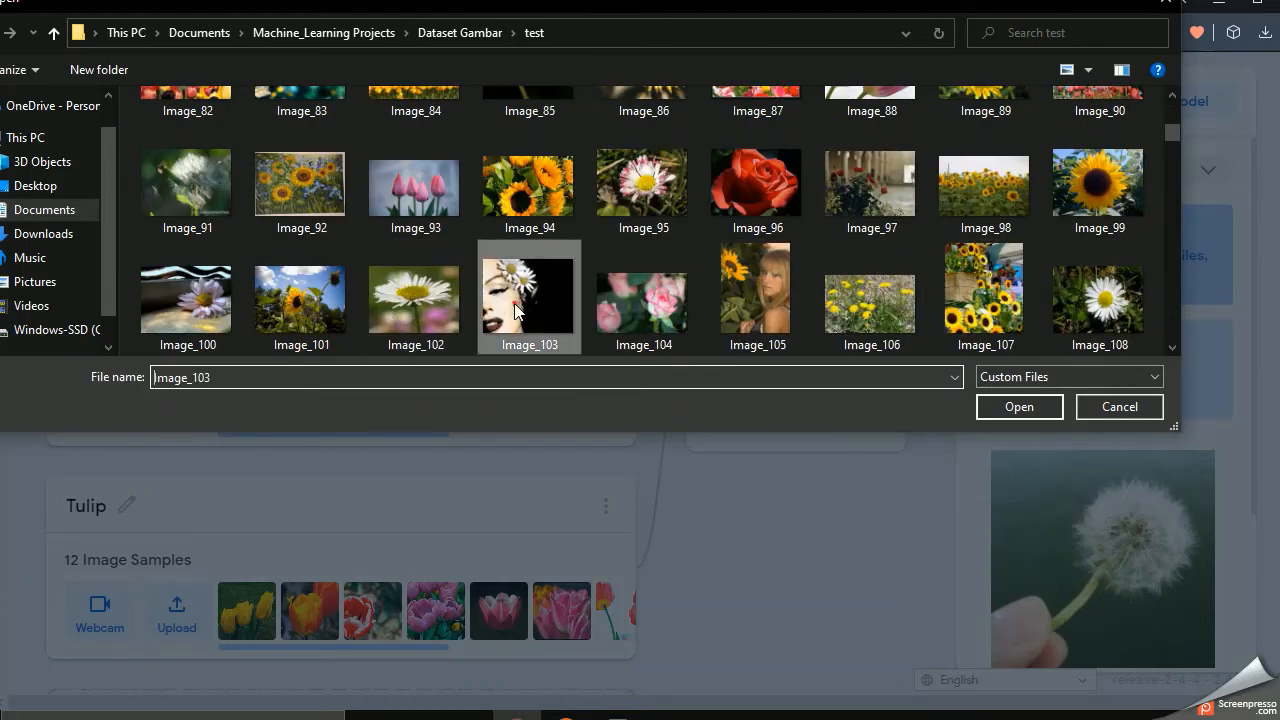
pyautogui.click(1019, 406)
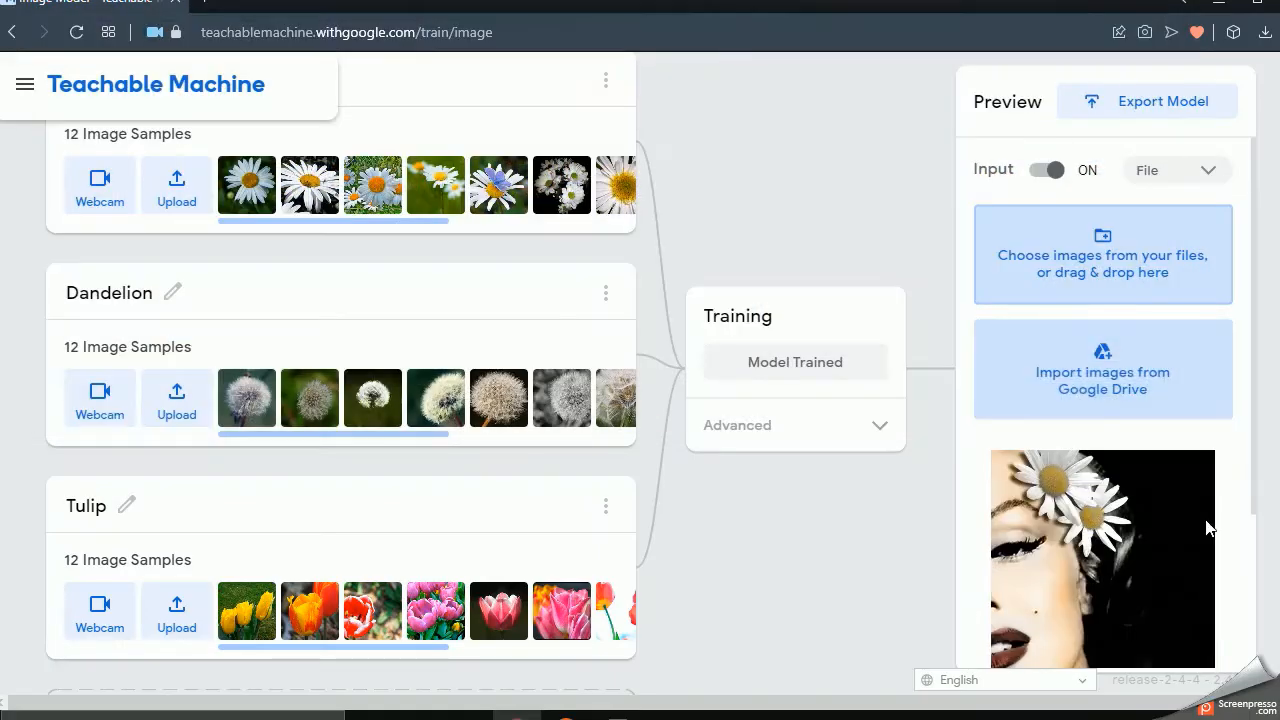
pyautogui.scroll(-2, 1230, 590)
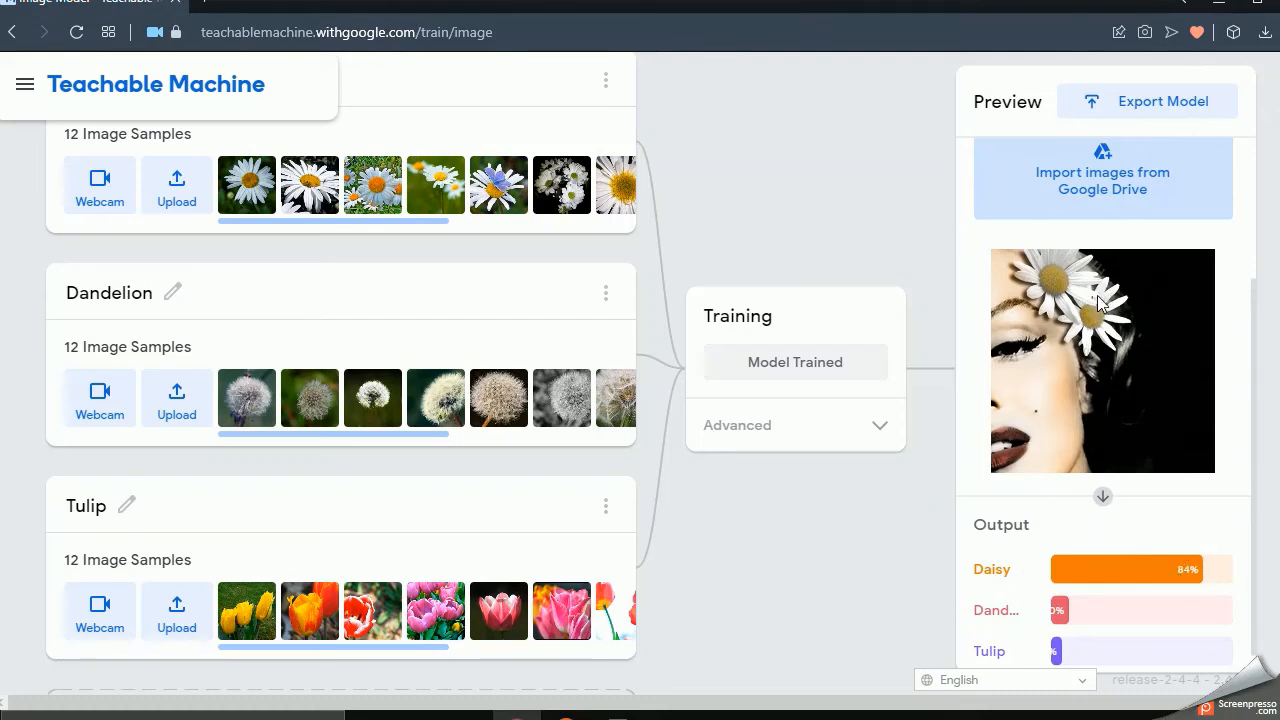
# Open the model export options and review the Tensorflow.js, Tensorflow and Tensorflow Lite formats
pyautogui.scroll(2, 1104, 314)
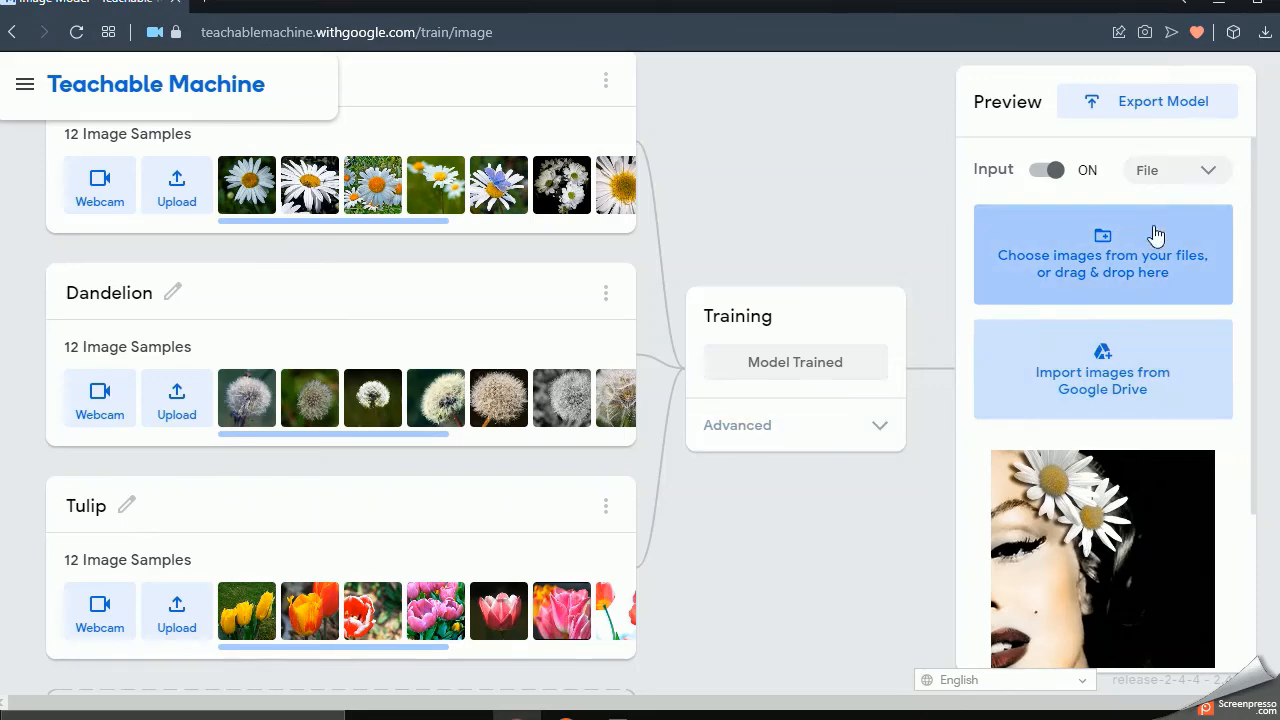
pyautogui.click(1145, 114)
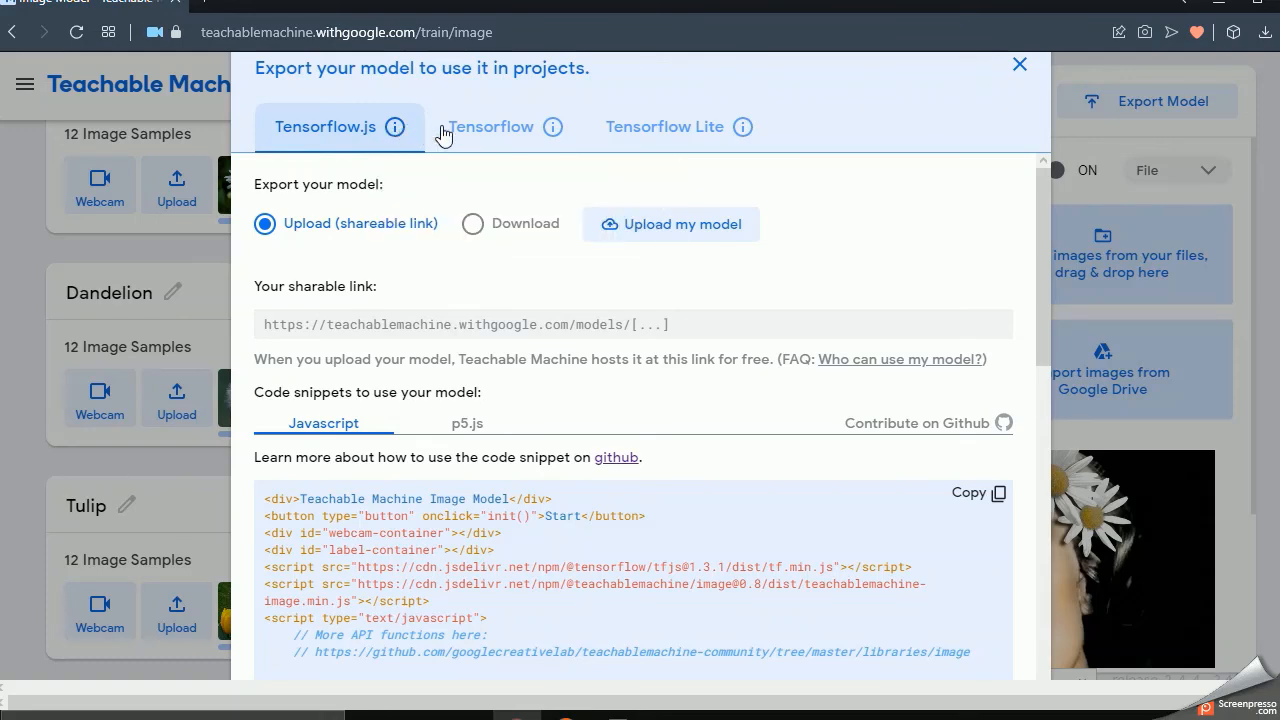
pyautogui.click(465, 130)
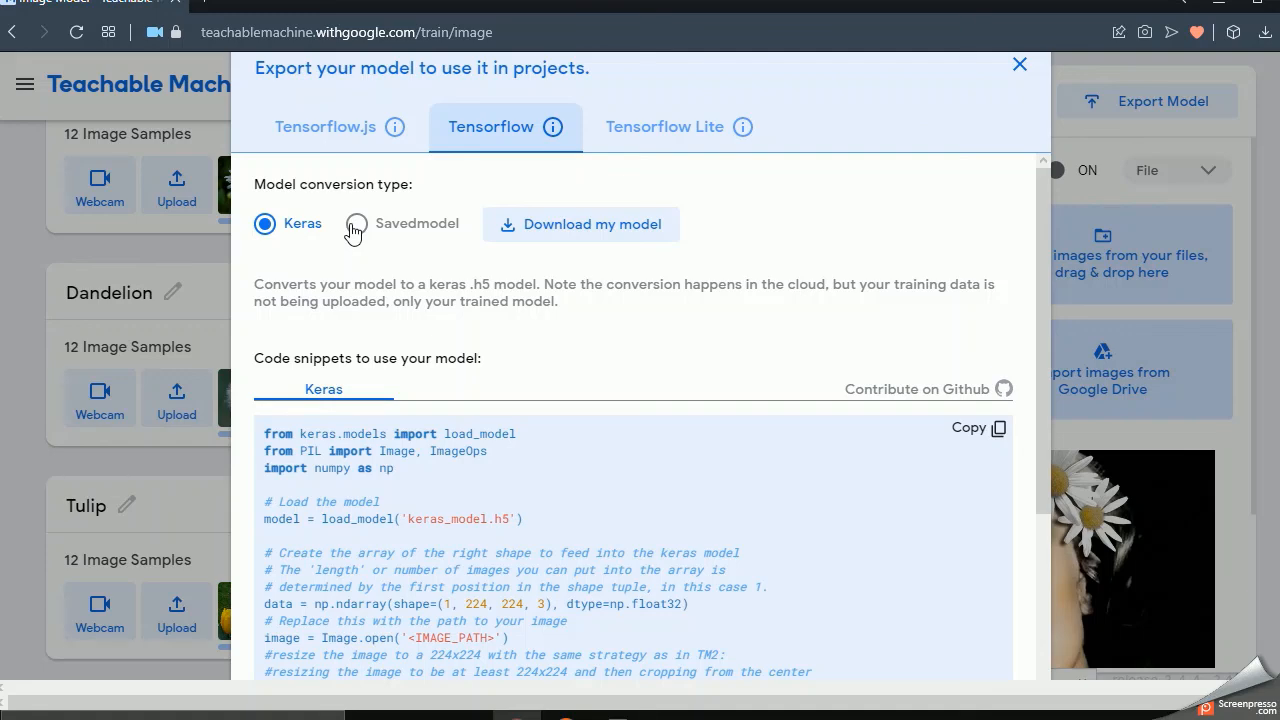
pyautogui.click(697, 129)
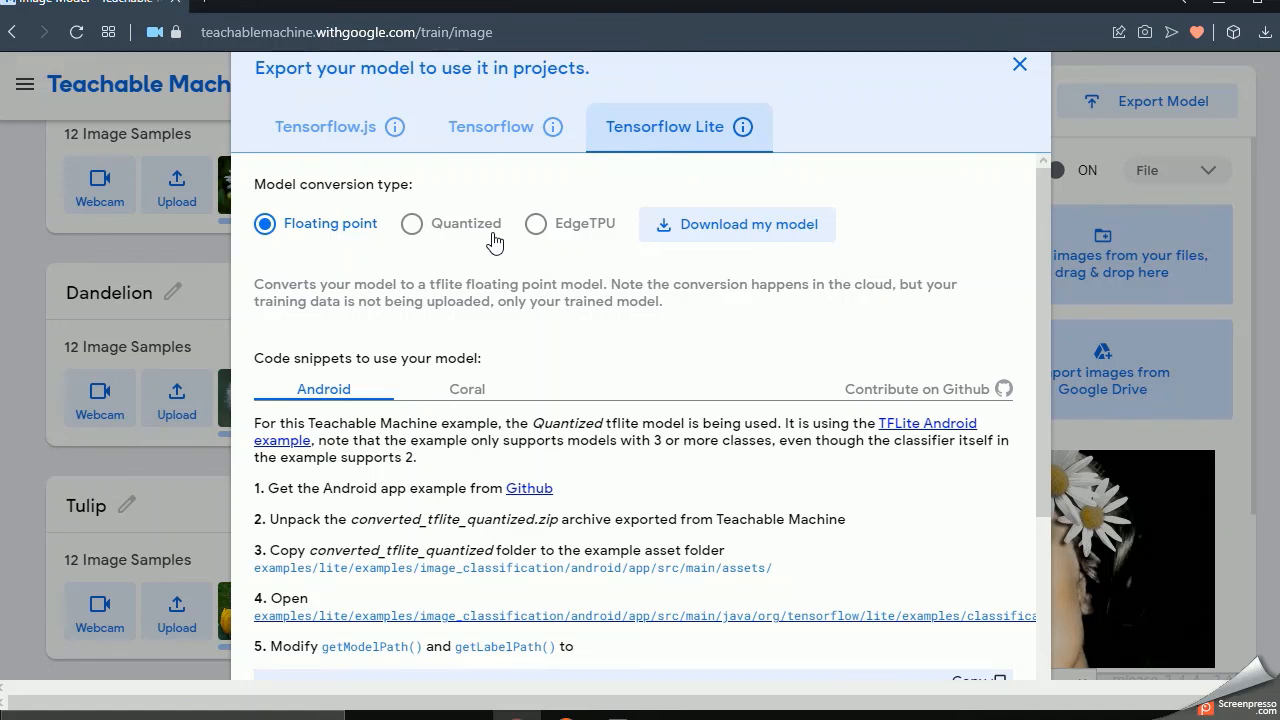
# Download the model as a Tensorflow Savedmodel and check it in the browser's download list
pyautogui.click(487, 136)
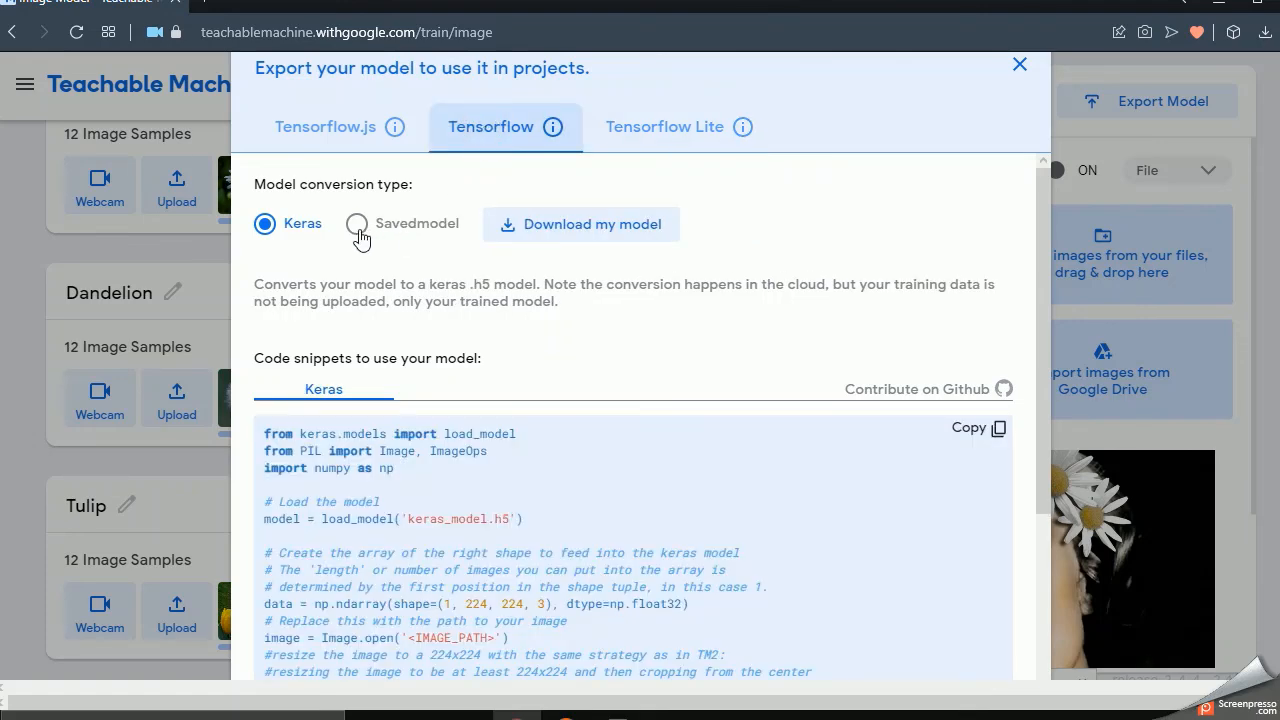
pyautogui.click(357, 227)
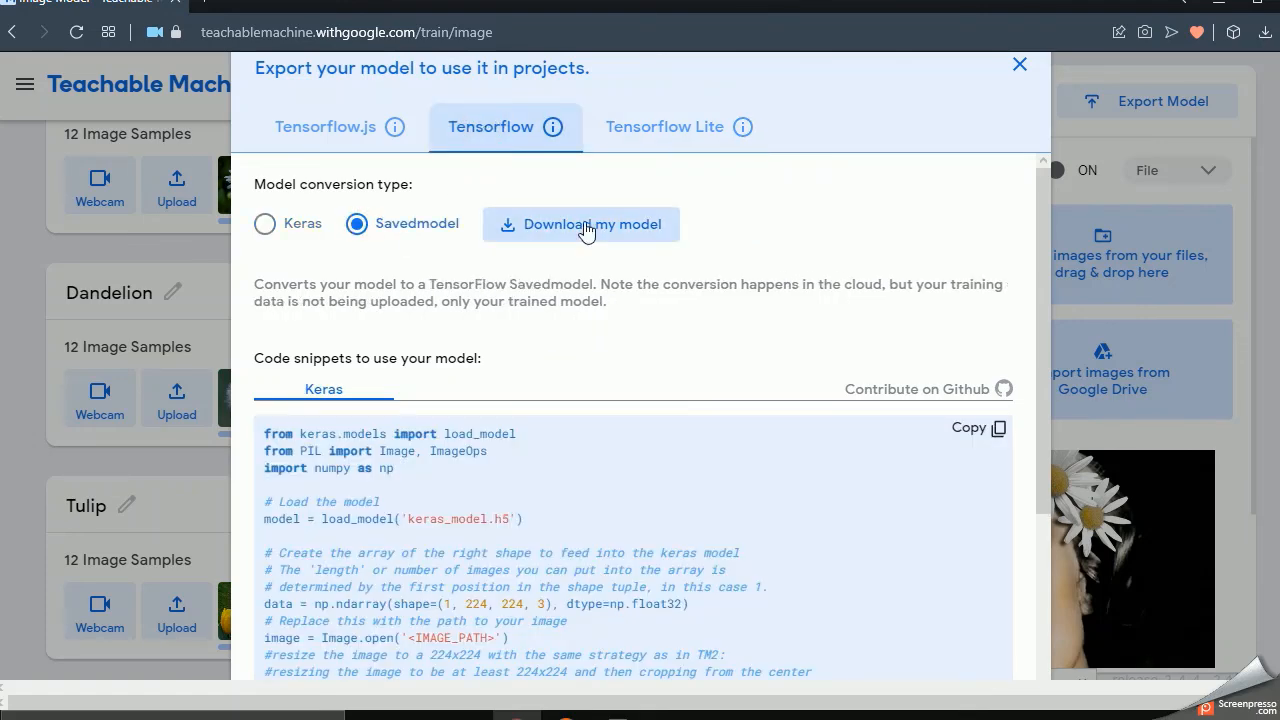
pyautogui.click(586, 226)
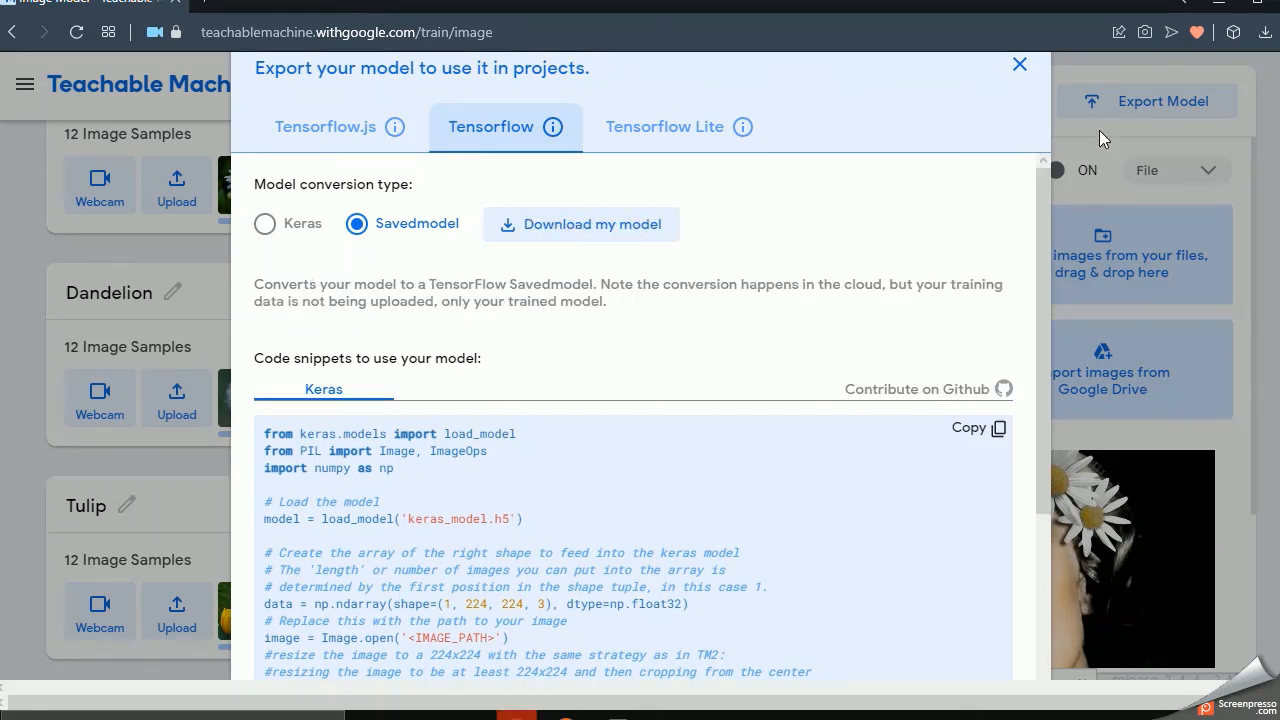
pyautogui.click(1266, 34)
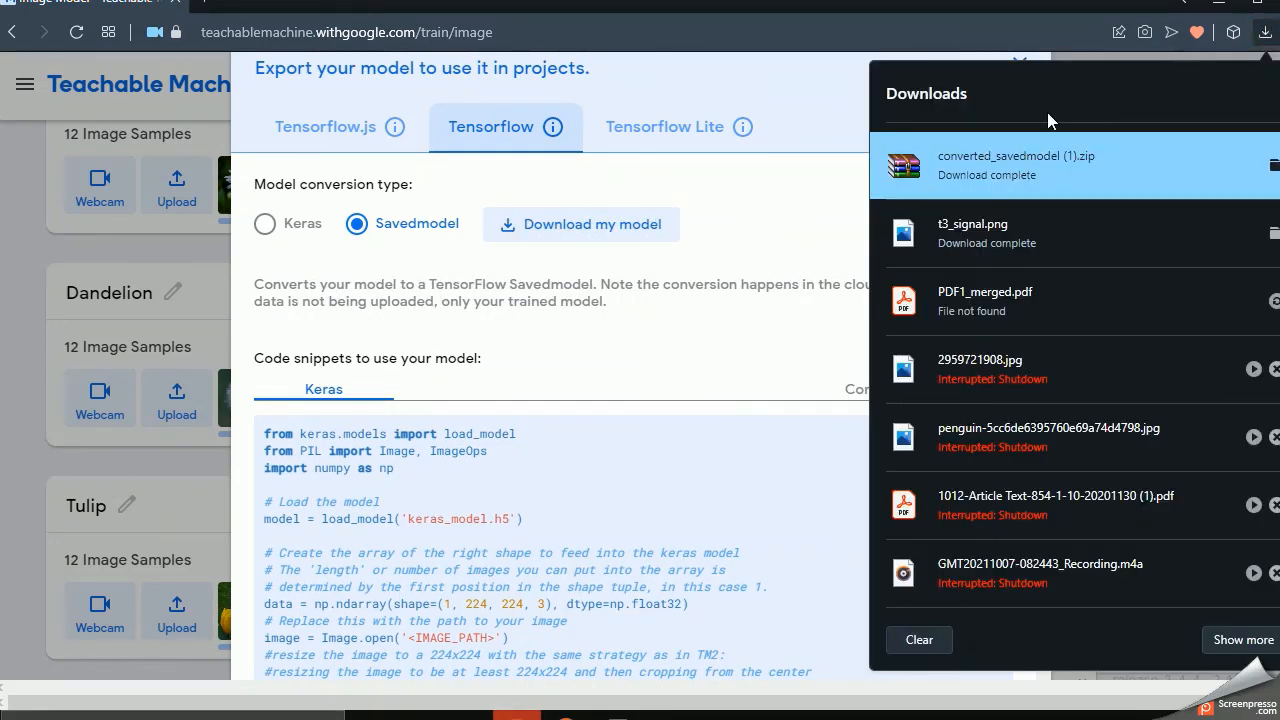